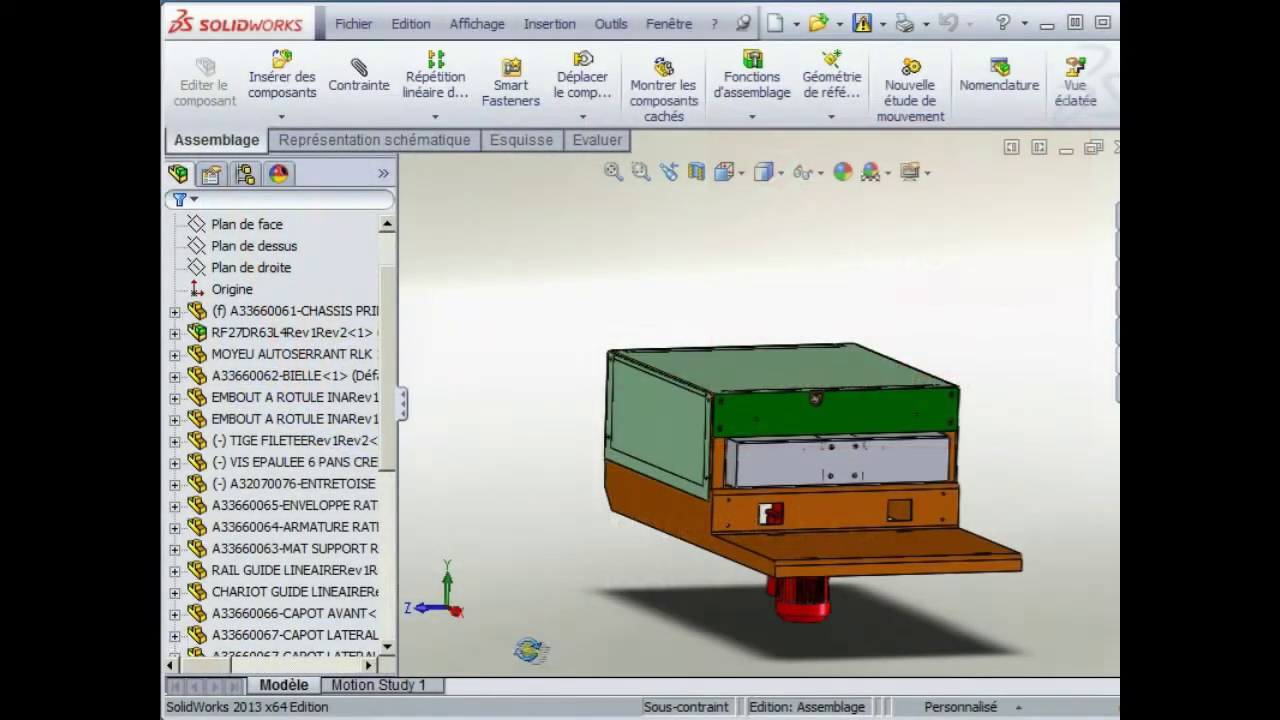
- Orbit the pusher assembly to view its other side, with the red motor underneath
middle_click_drag(599, 593, 467, 596)
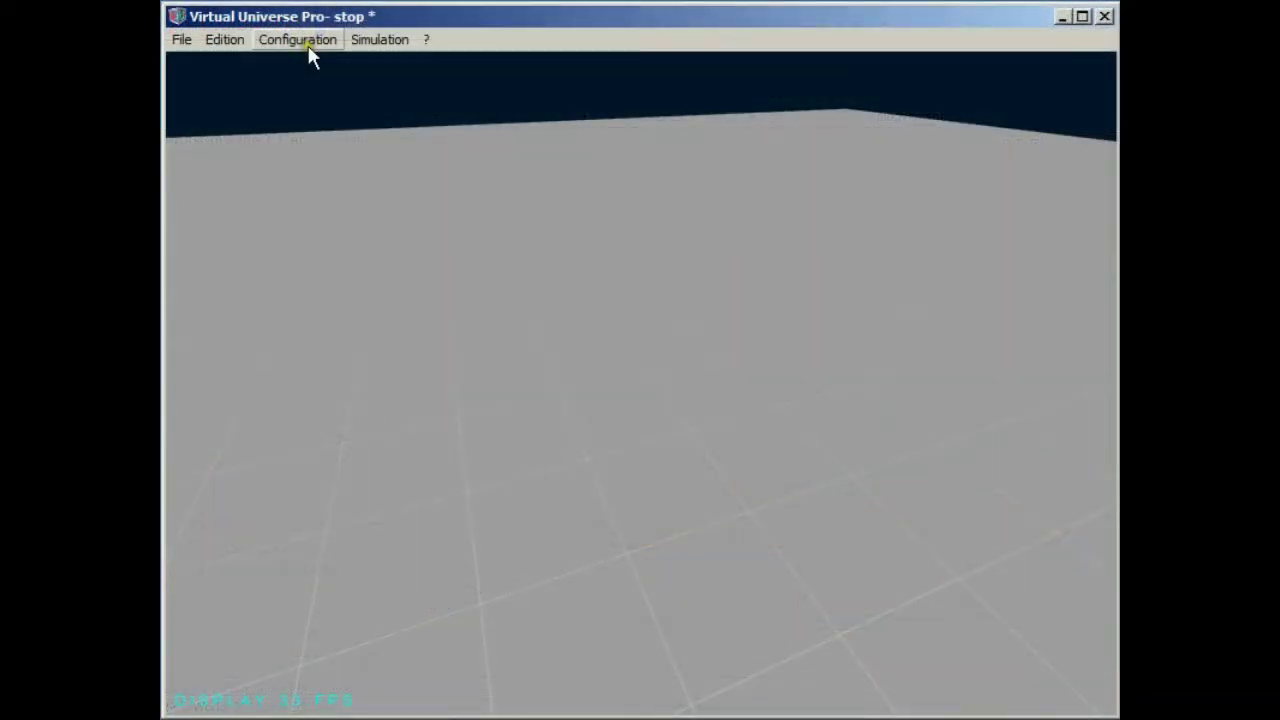
- Import the open SolidWorks chassis assembly into the World as sw1f and fit it to view
left_click(305, 42)
right_click(362, 142)
mouse_move(486, 190)
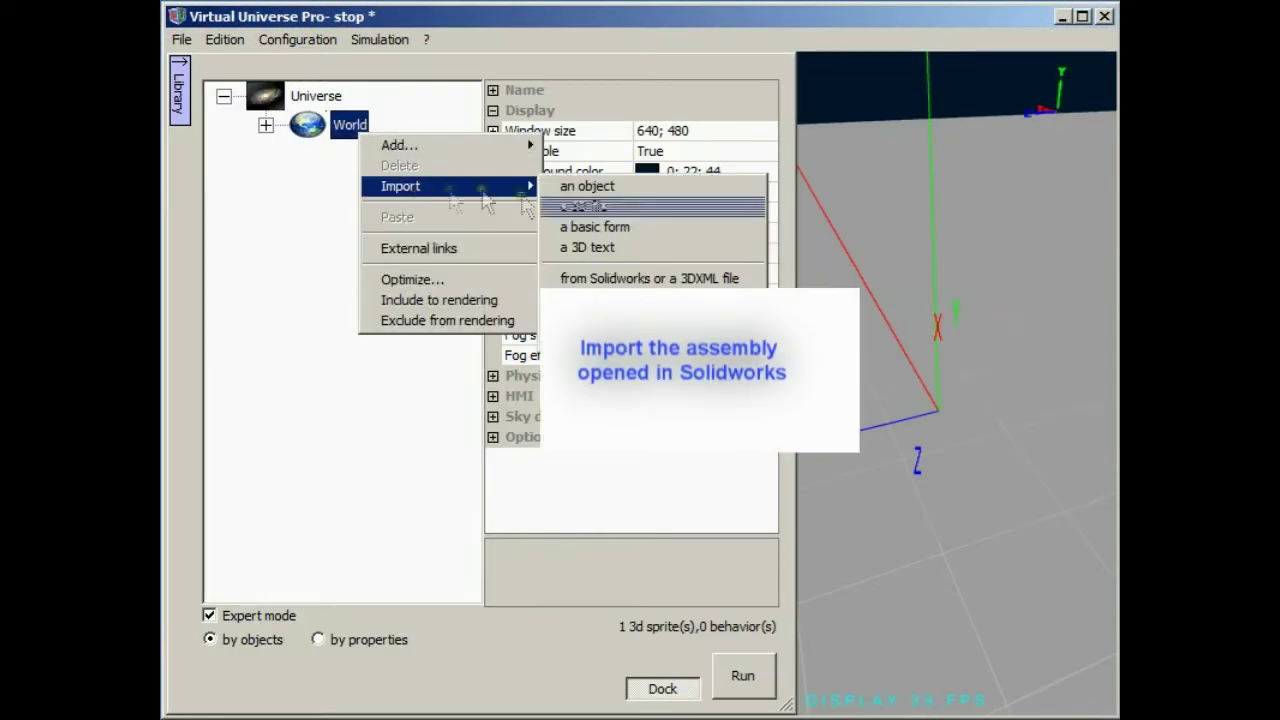
left_click(660, 280)
left_click(862, 450)
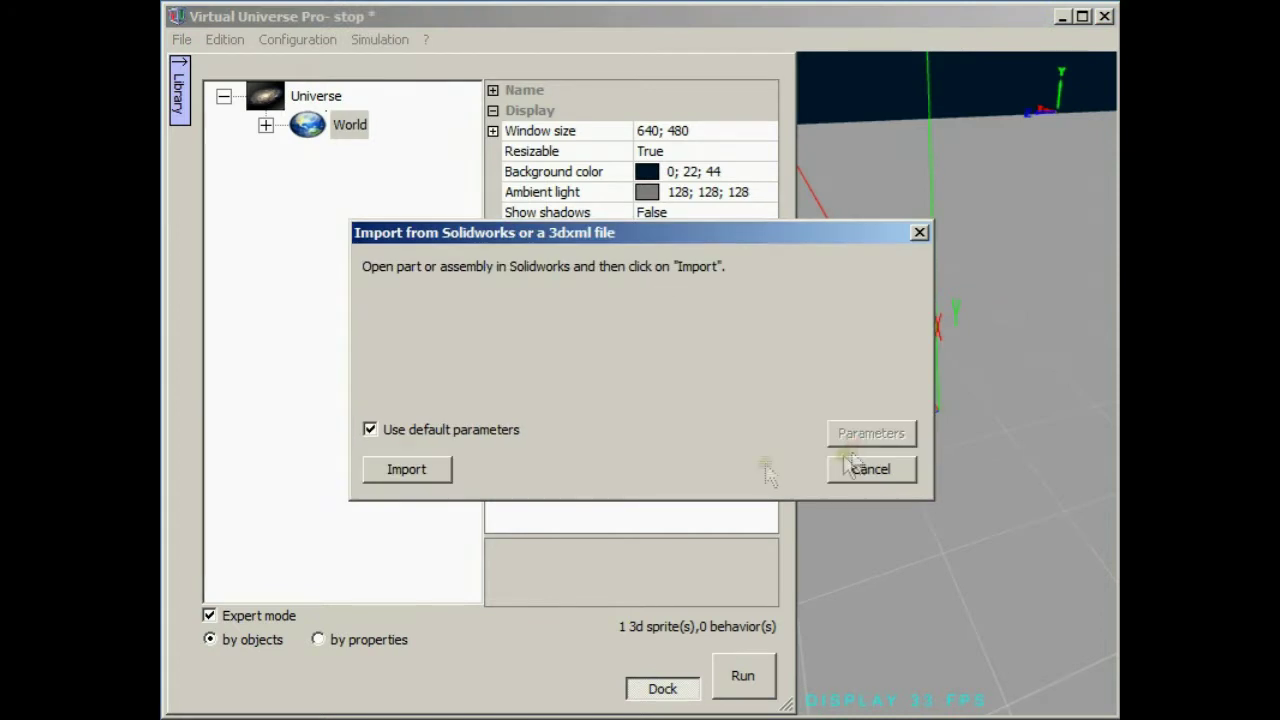
left_click(412, 470)
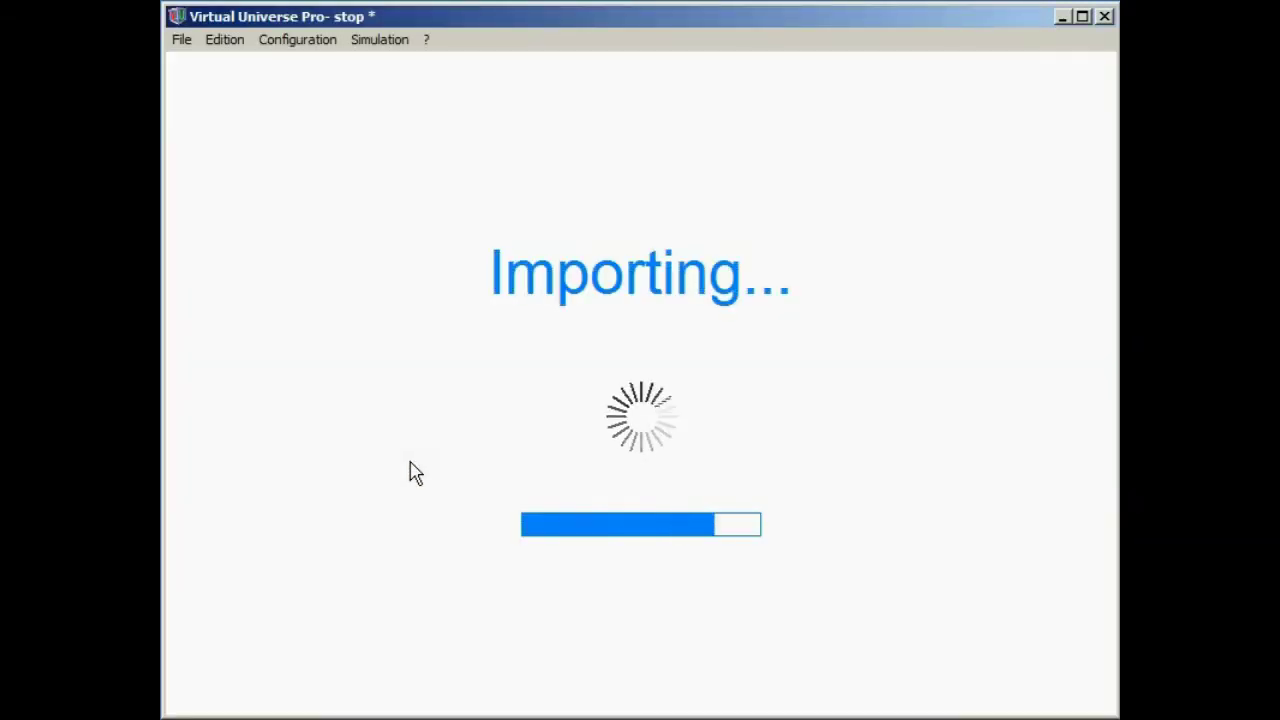
right_click(946, 404)
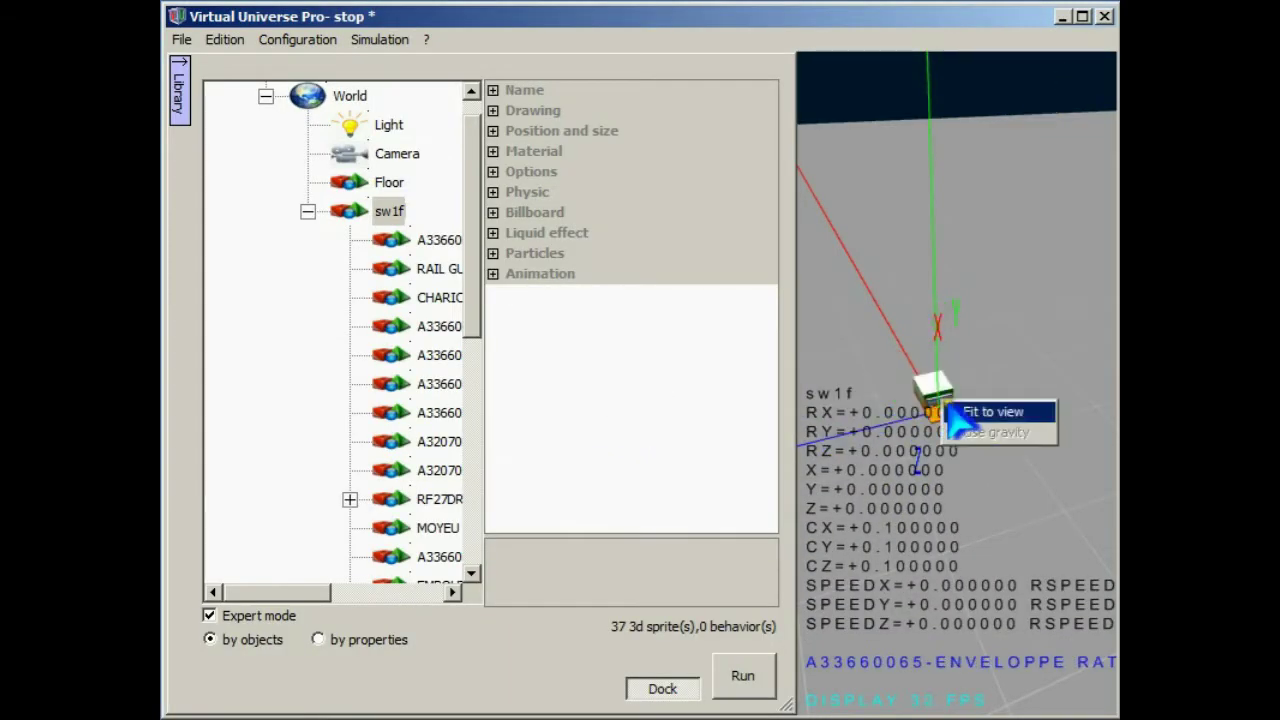
left_click(960, 413)
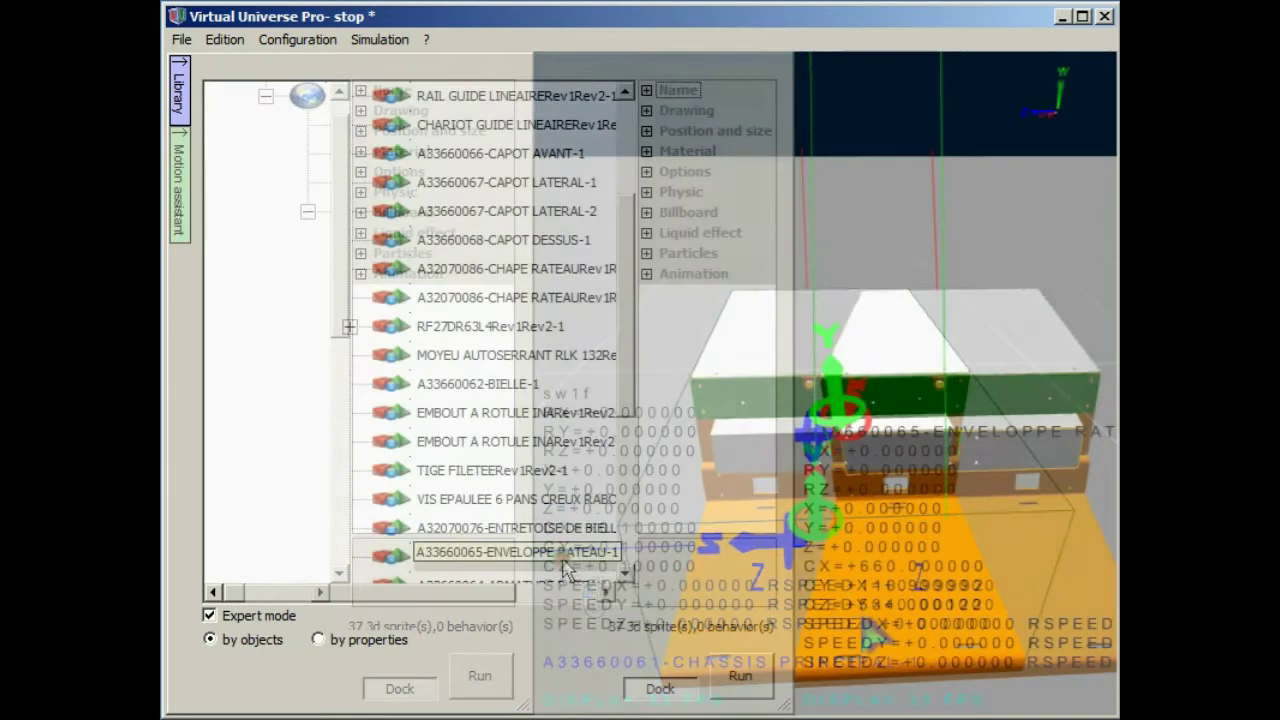
- Make ENVELOPPE RATEAU-1 a driven X-axis move, storing -429.933 as its maximum
left_click(184, 219)
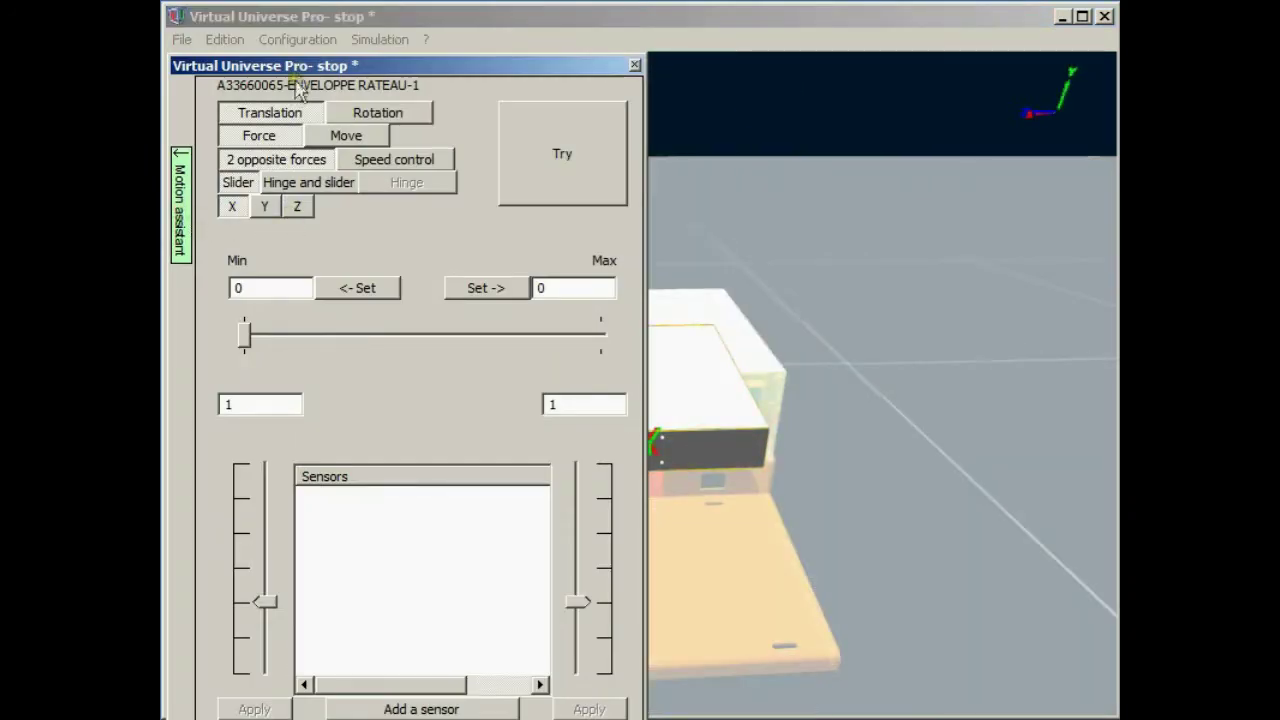
left_click_drag(305, 70, 758, 25)
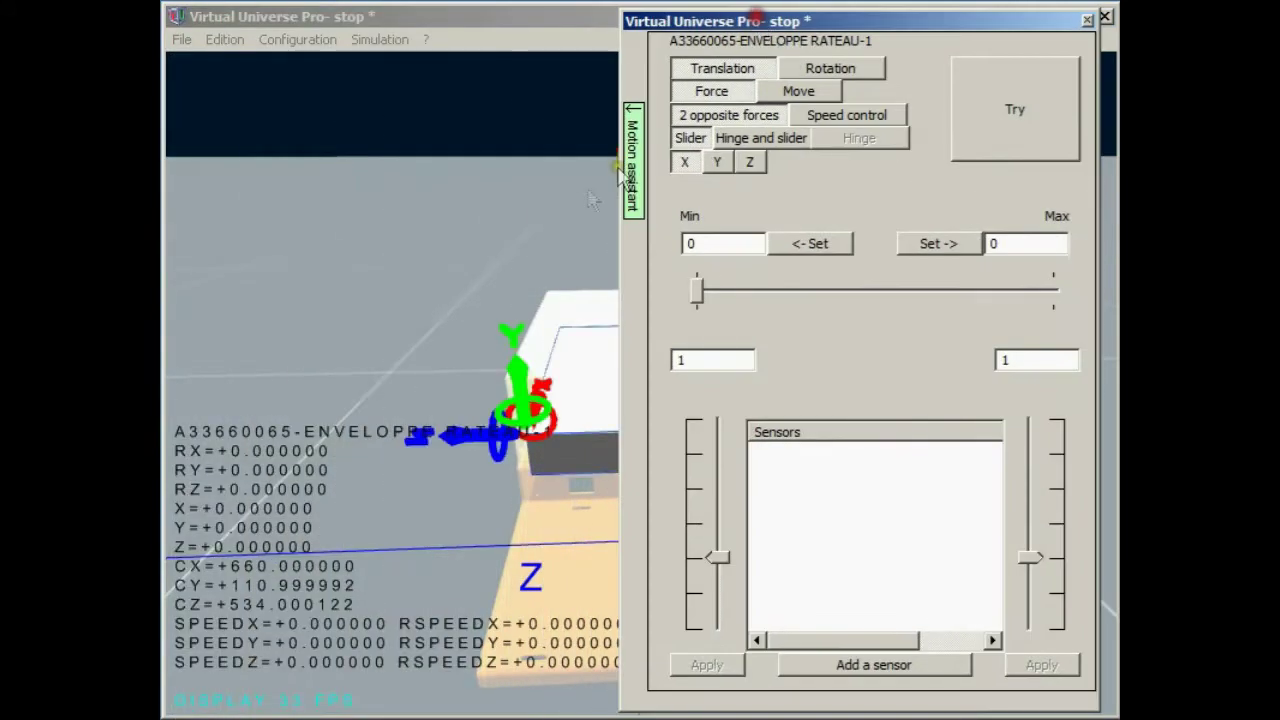
mouse_move(490, 229)
right_mouse_down()
mouse_move(374, 209)
mouse_move(476, 228)
mouse_move(465, 247)
right_mouse_up()
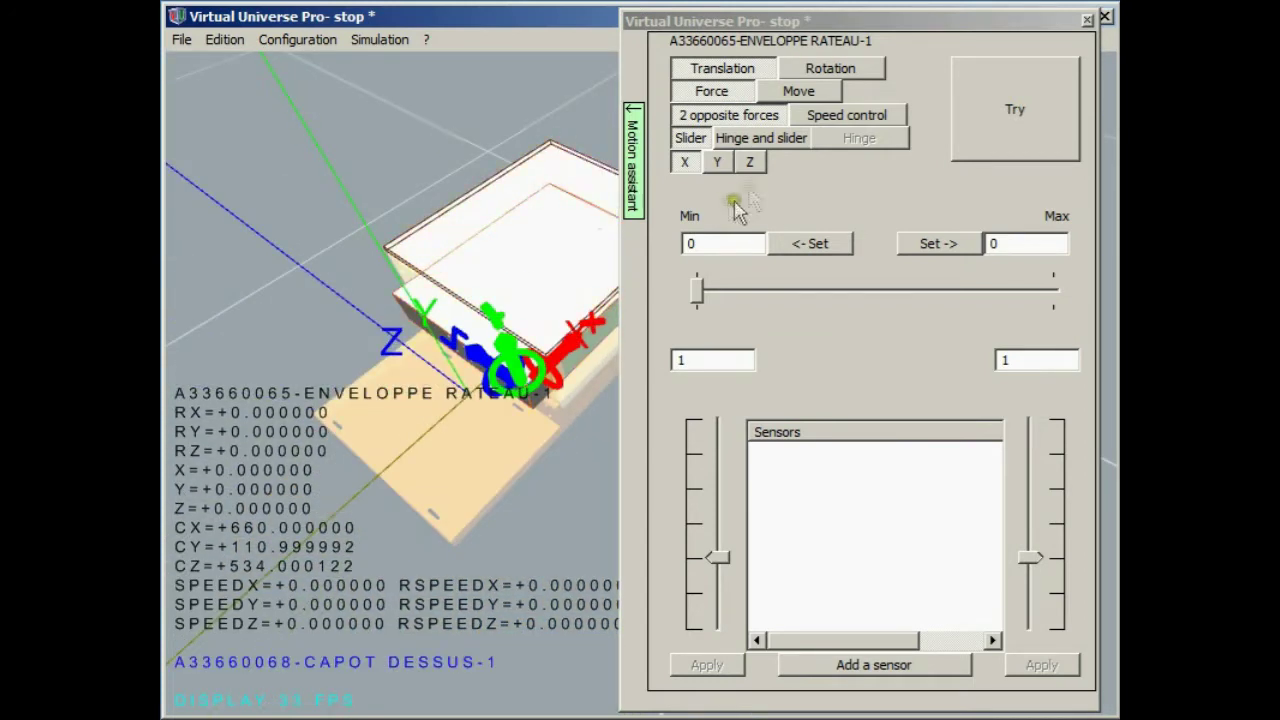
left_click(782, 92)
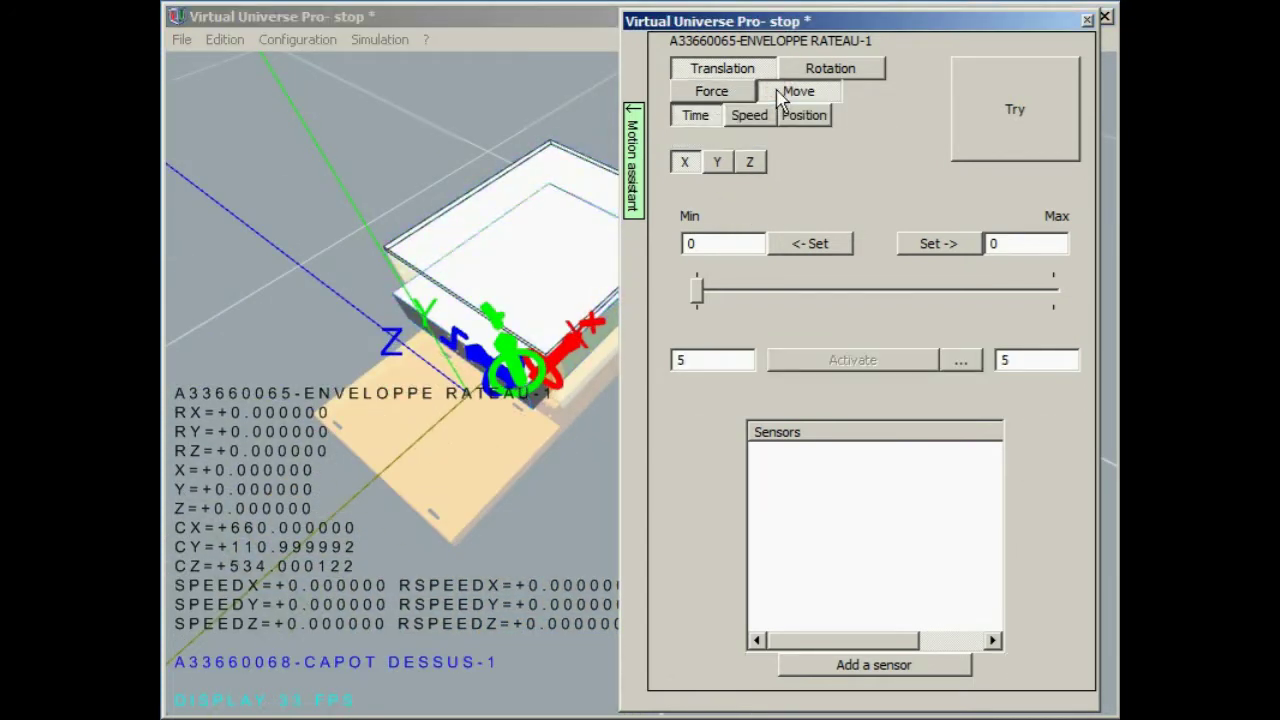
left_click(685, 162)
left_click_drag(631, 374, 437, 545)
left_click(950, 246)
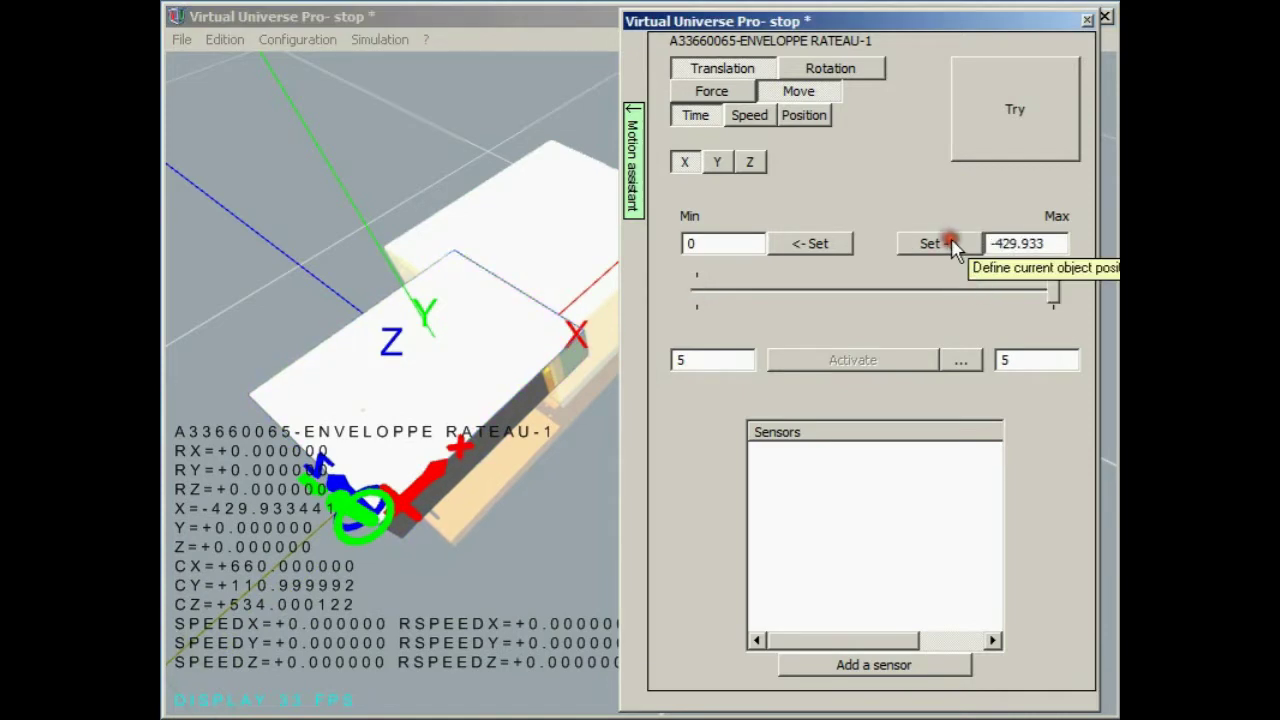
- Set the envelope's outward and return durations to 1 and 0.5
double_click(680, 360)
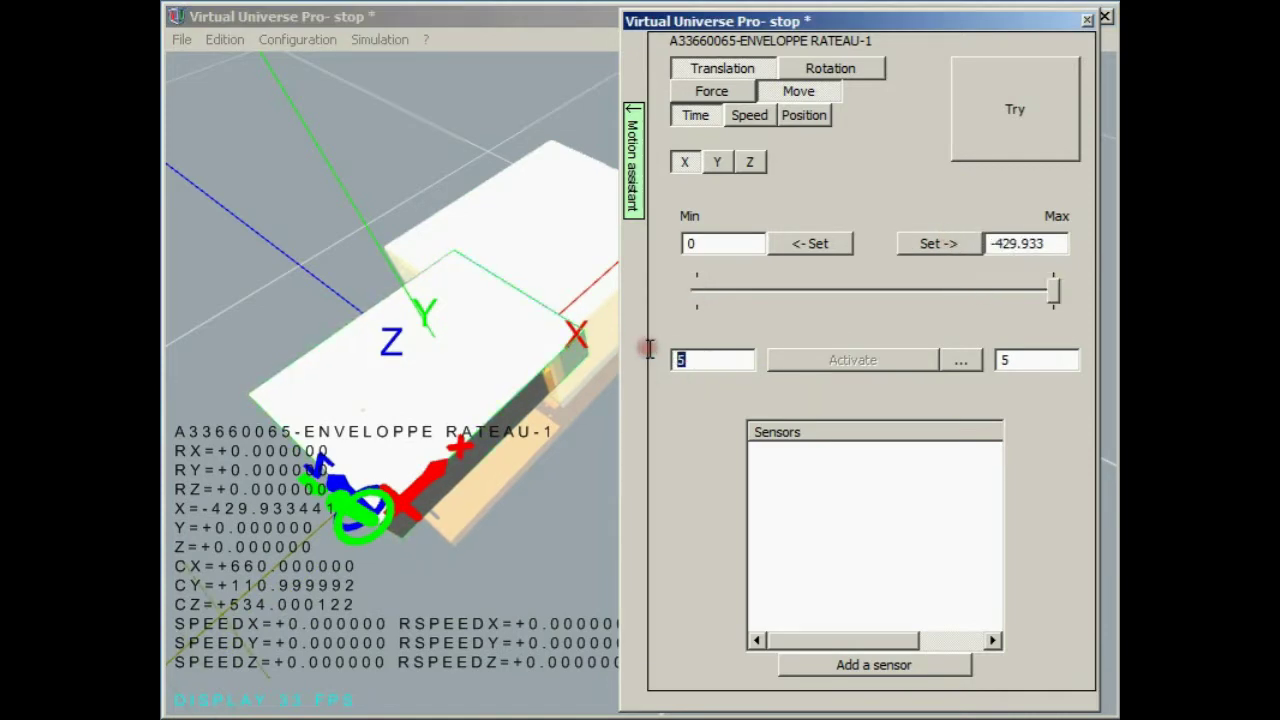
type("1")
double_click(992, 358)
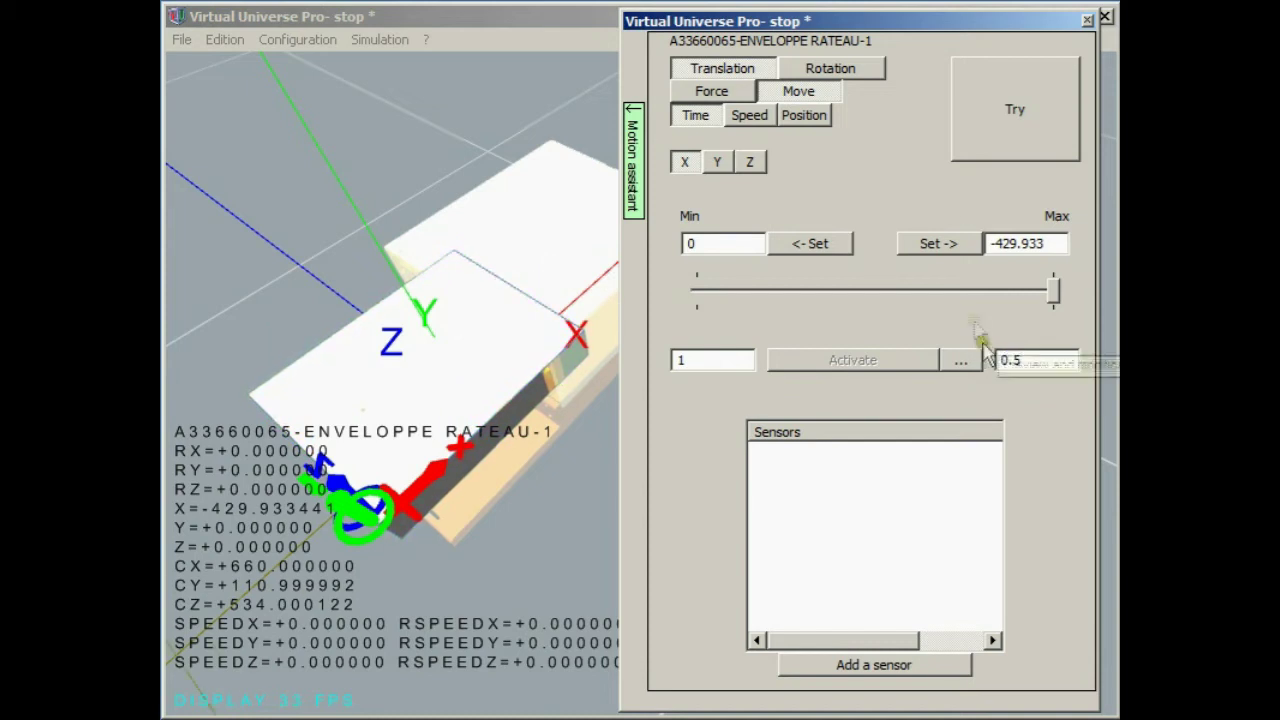
- Try the motion, activate the envelope's slide from minimum to maximum, then stop
left_click(1006, 129)
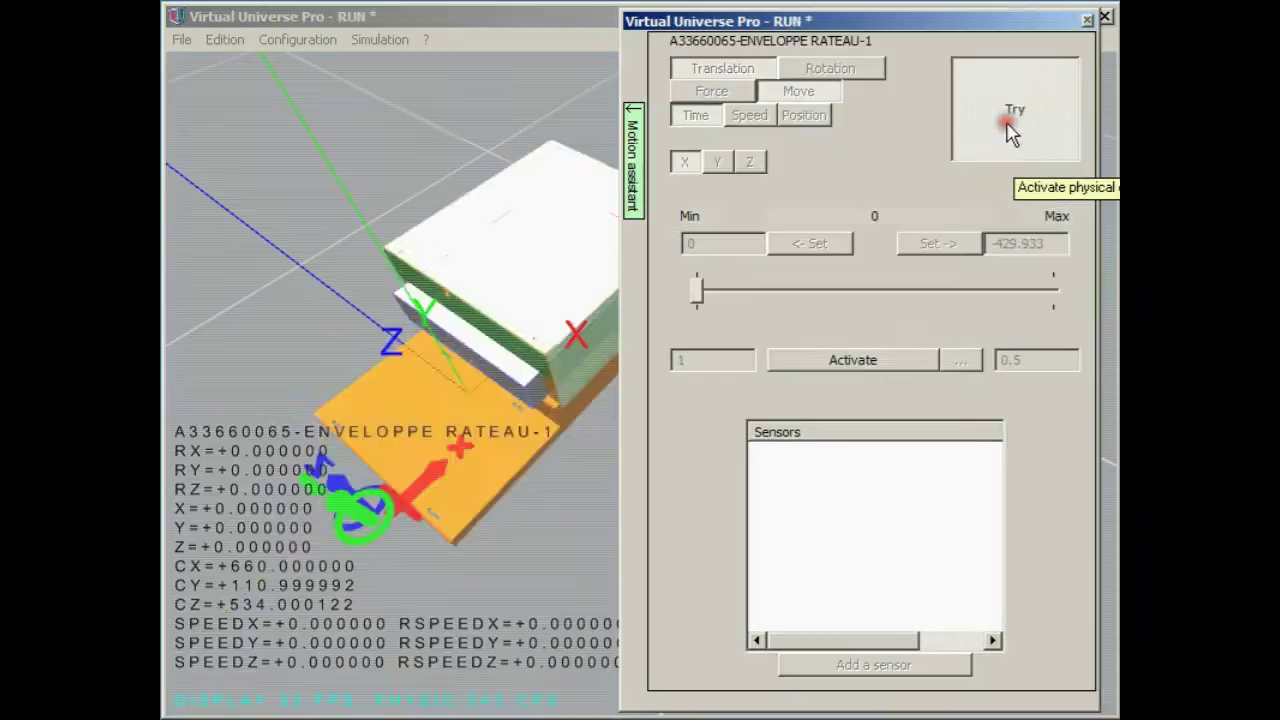
left_click(866, 364)
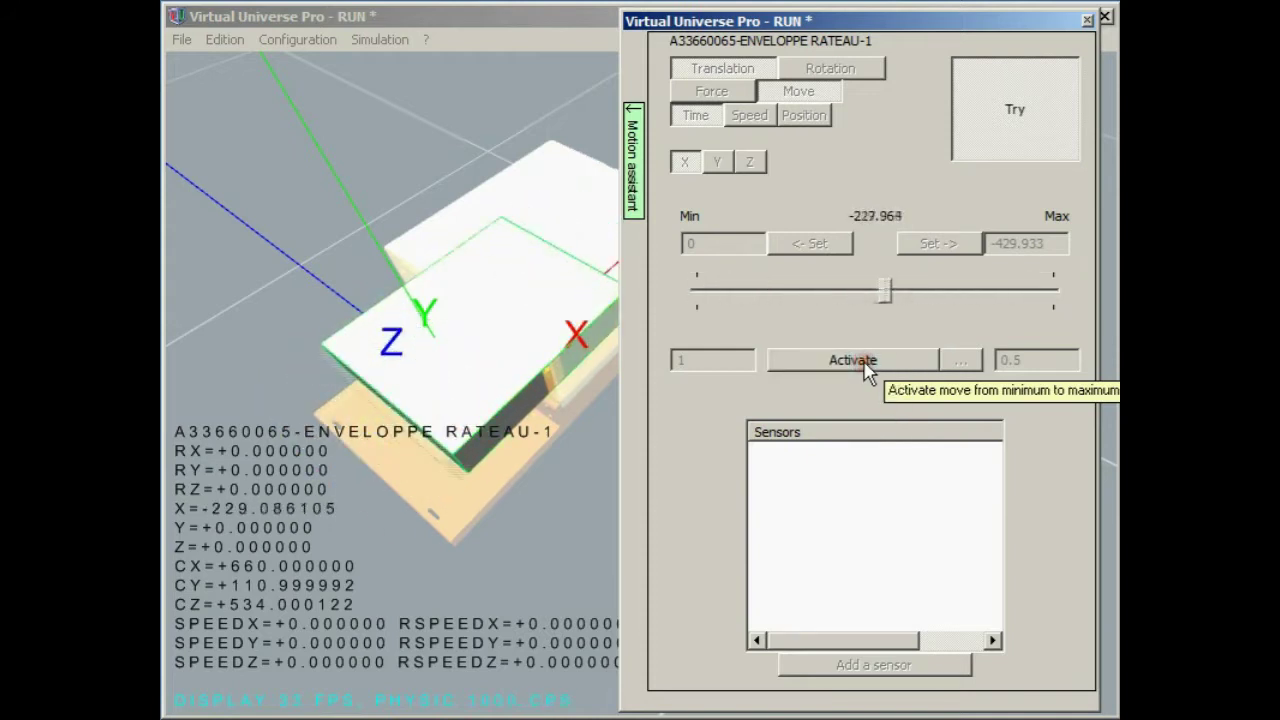
left_click(995, 118)
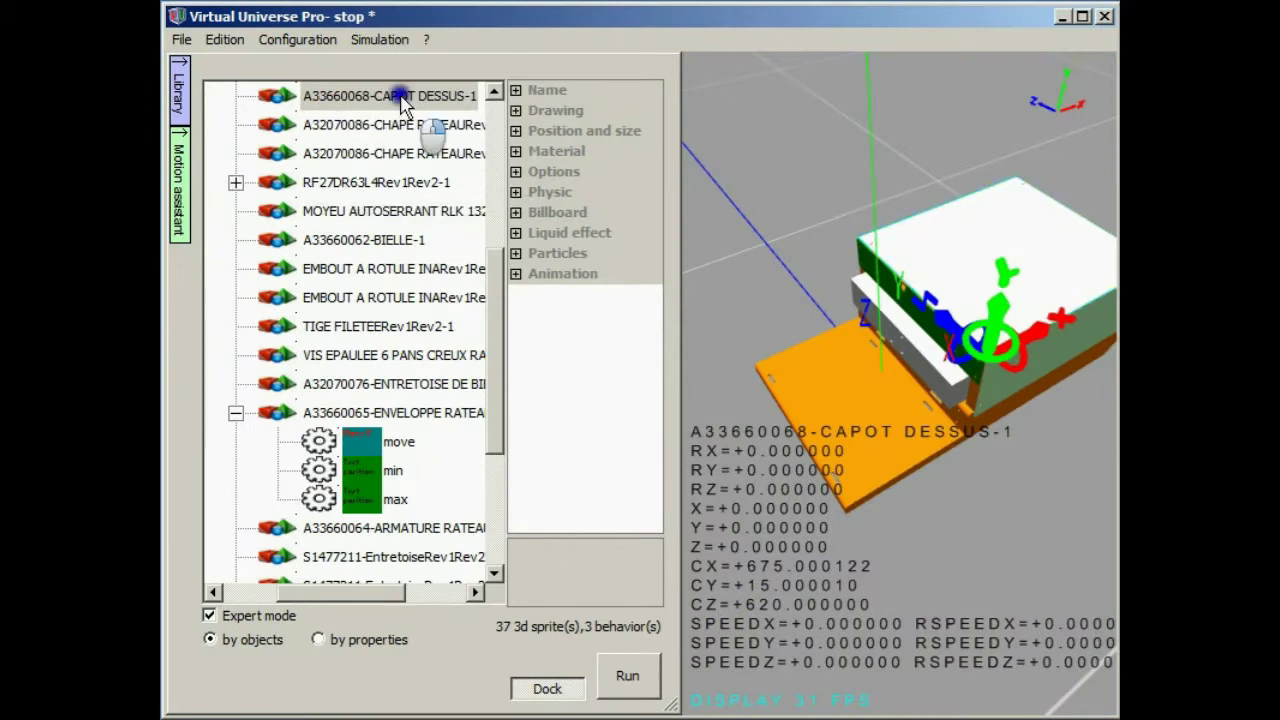
- Add a Test if clicked behaviour to A33660068-CAPOT DESSUS-1 and name it clic
right_click(401, 100)
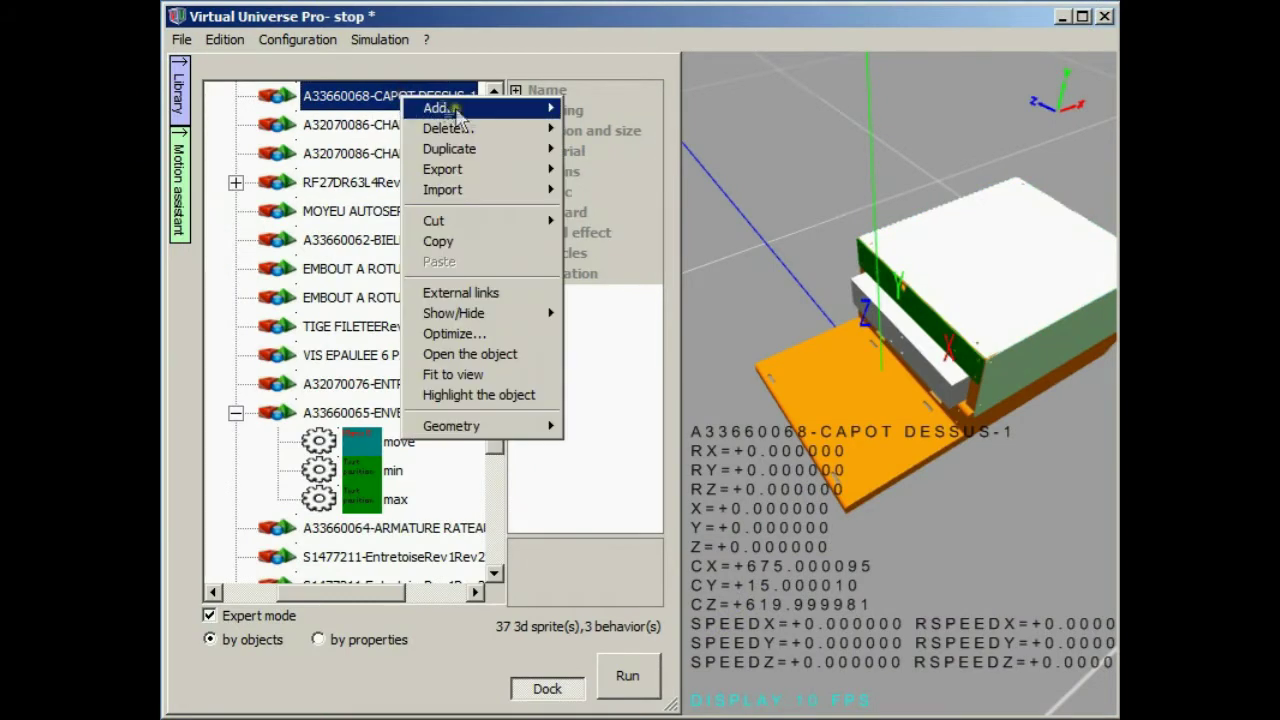
mouse_move(470, 108)
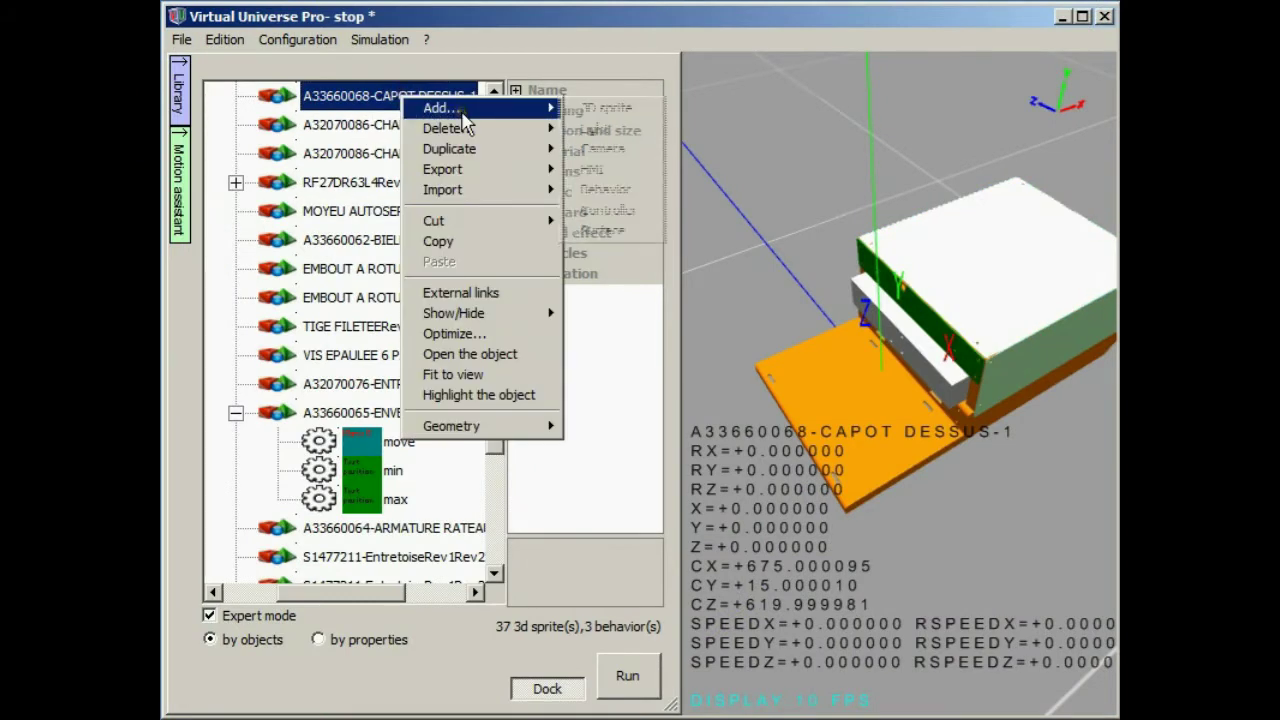
left_click(631, 194)
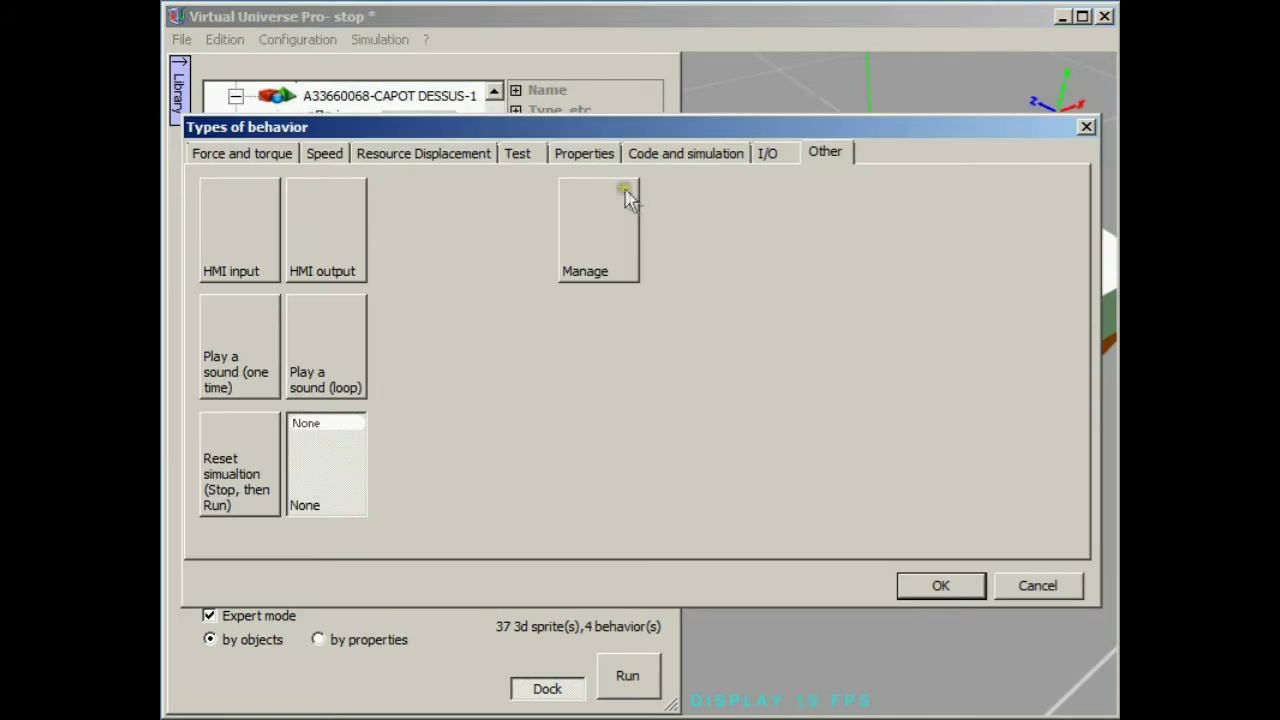
left_click(520, 156)
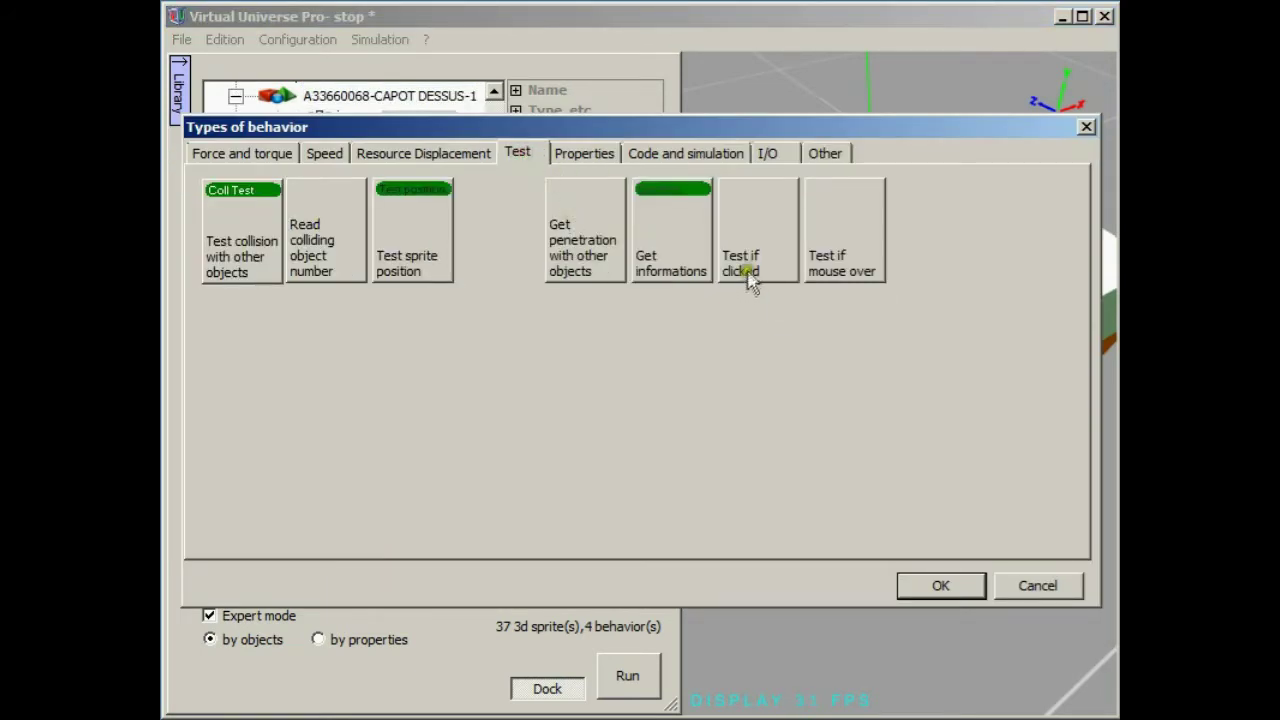
left_click(747, 266)
left_click(940, 587)
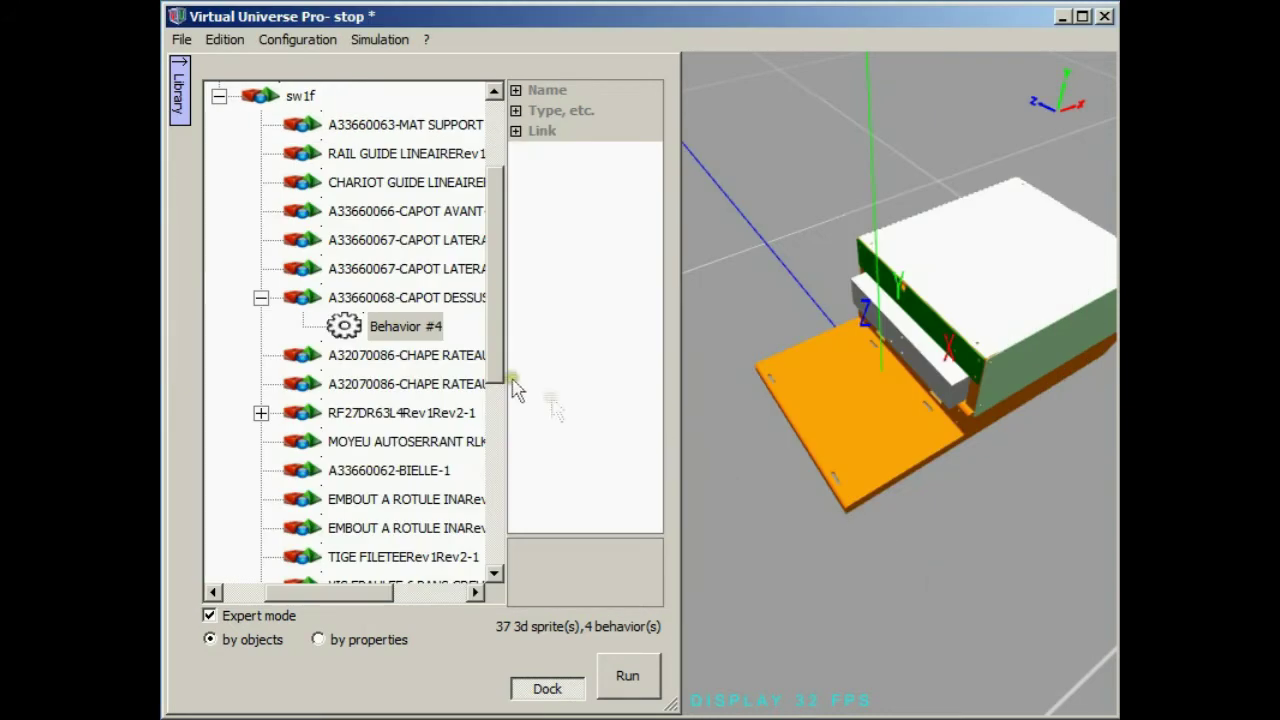
left_click(516, 91)
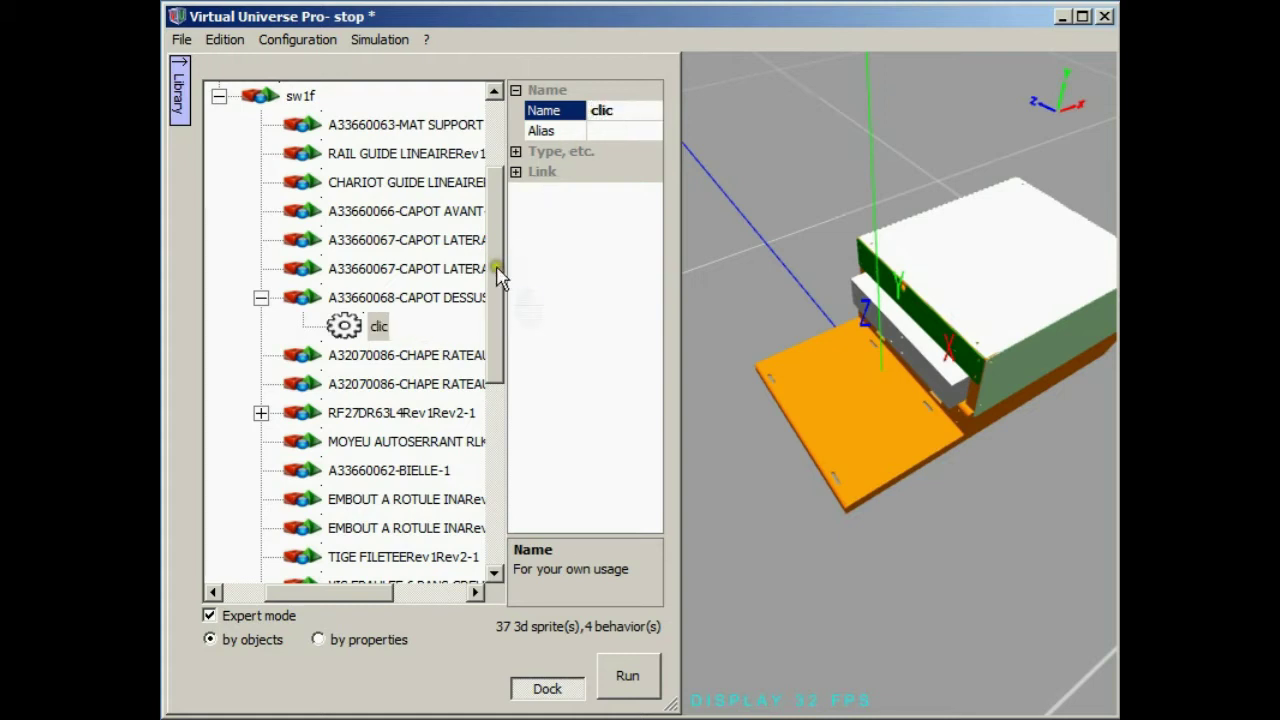
left_click_drag(500, 277, 486, 190)
- Add a controller to sw1f and create a new ladder page in it
left_click(300, 240)
right_click(298, 246)
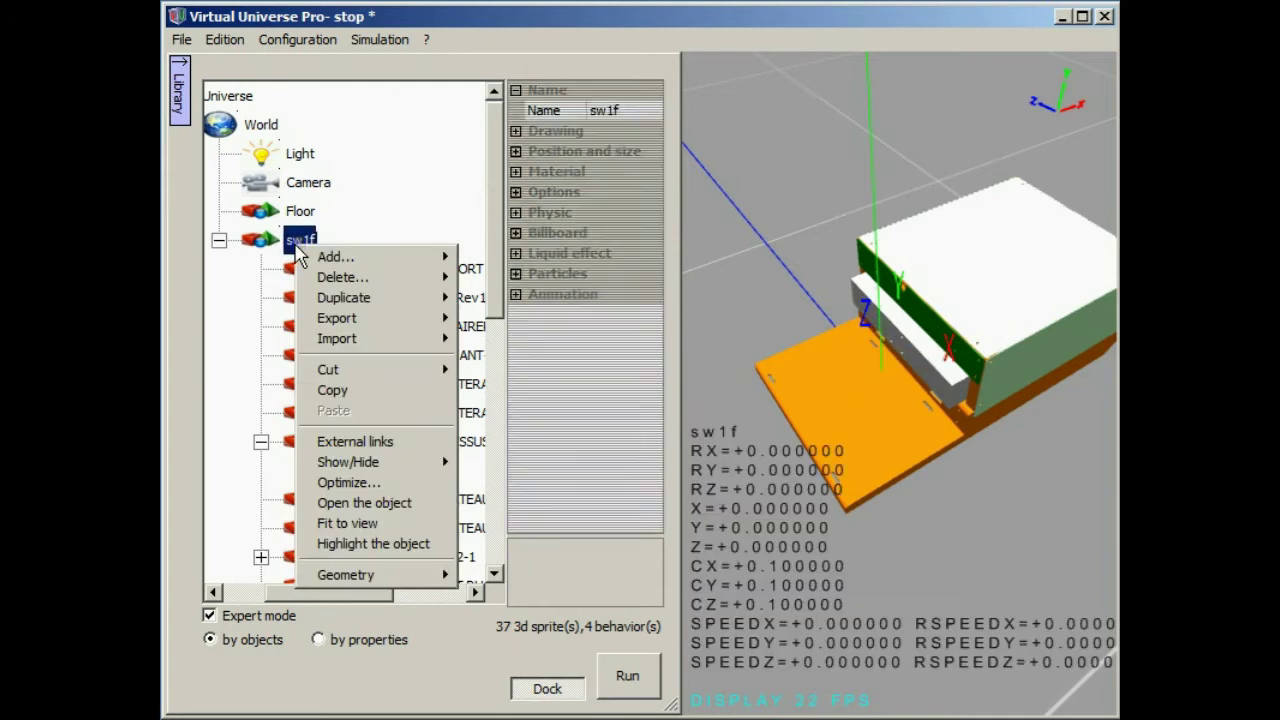
mouse_move(376, 262)
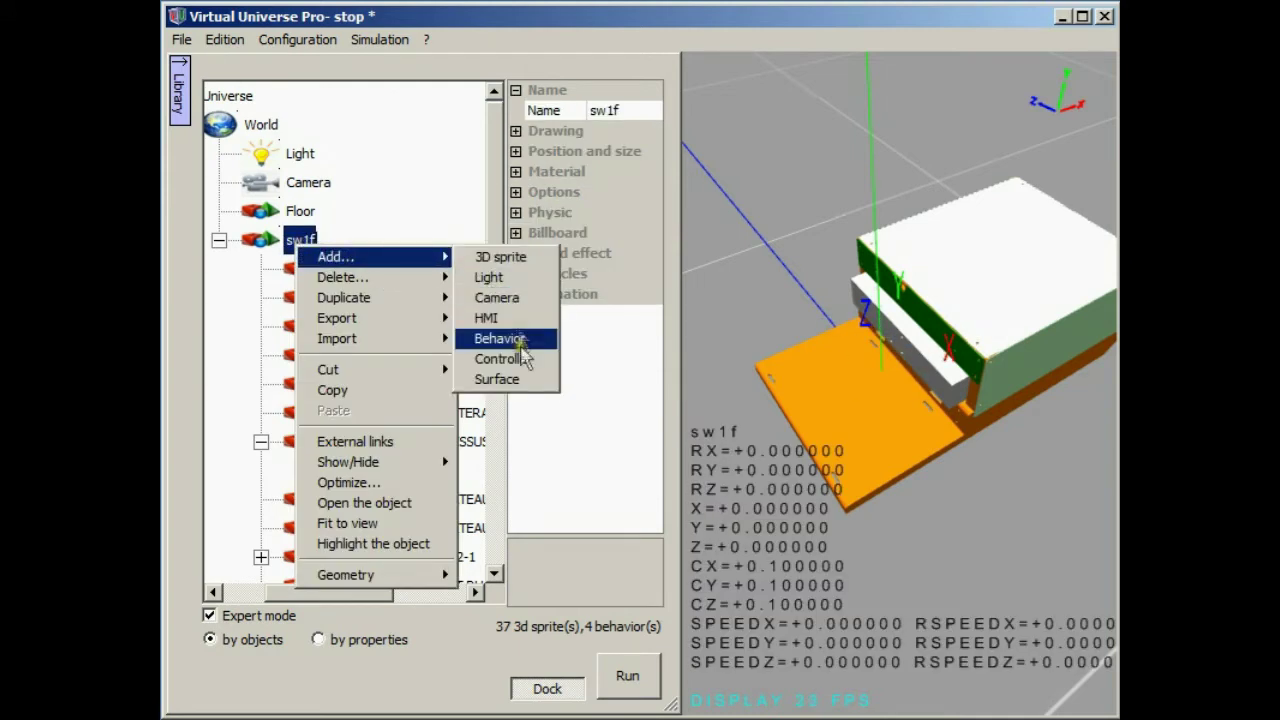
left_click(512, 359)
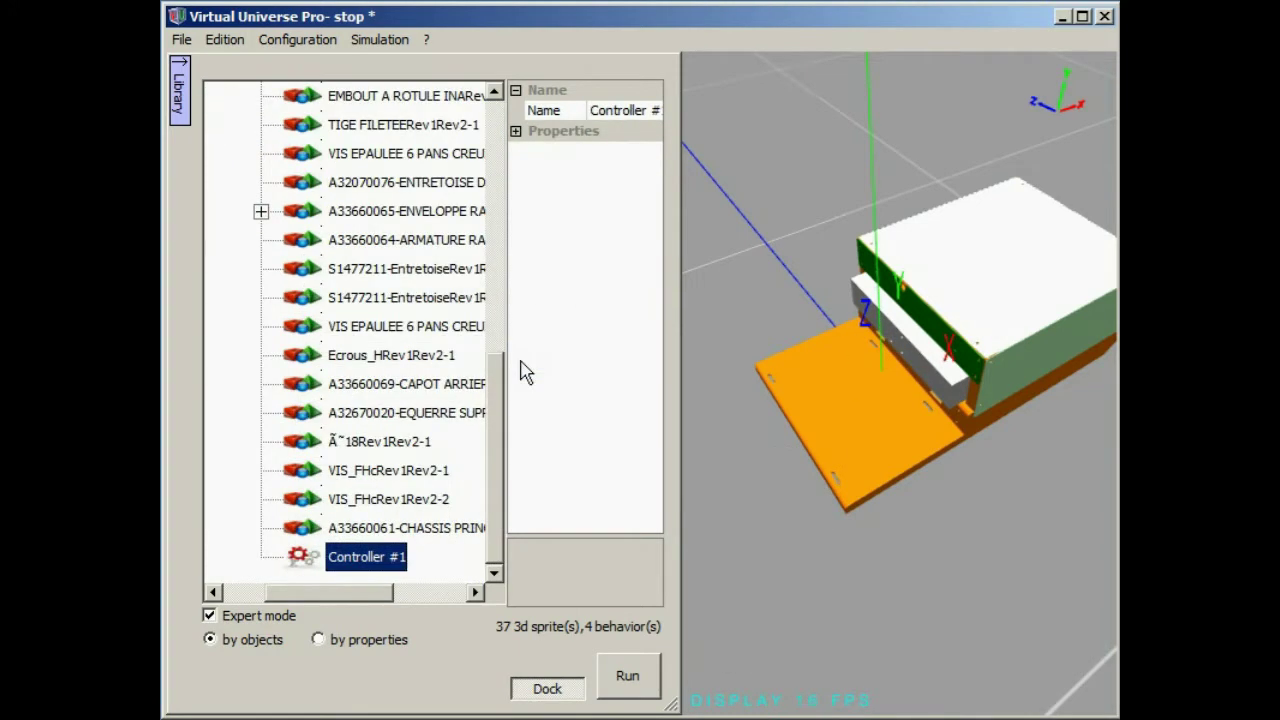
double_click(378, 560)
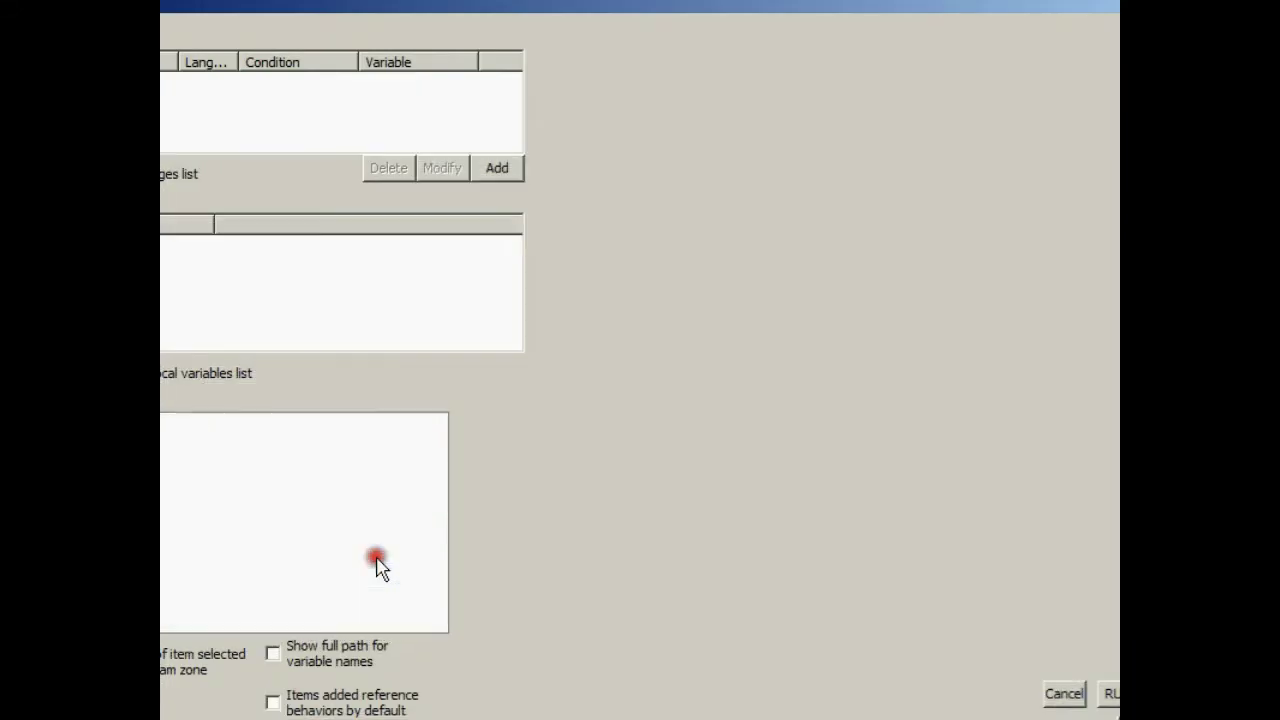
left_click_drag(392, 8, 524, 64)
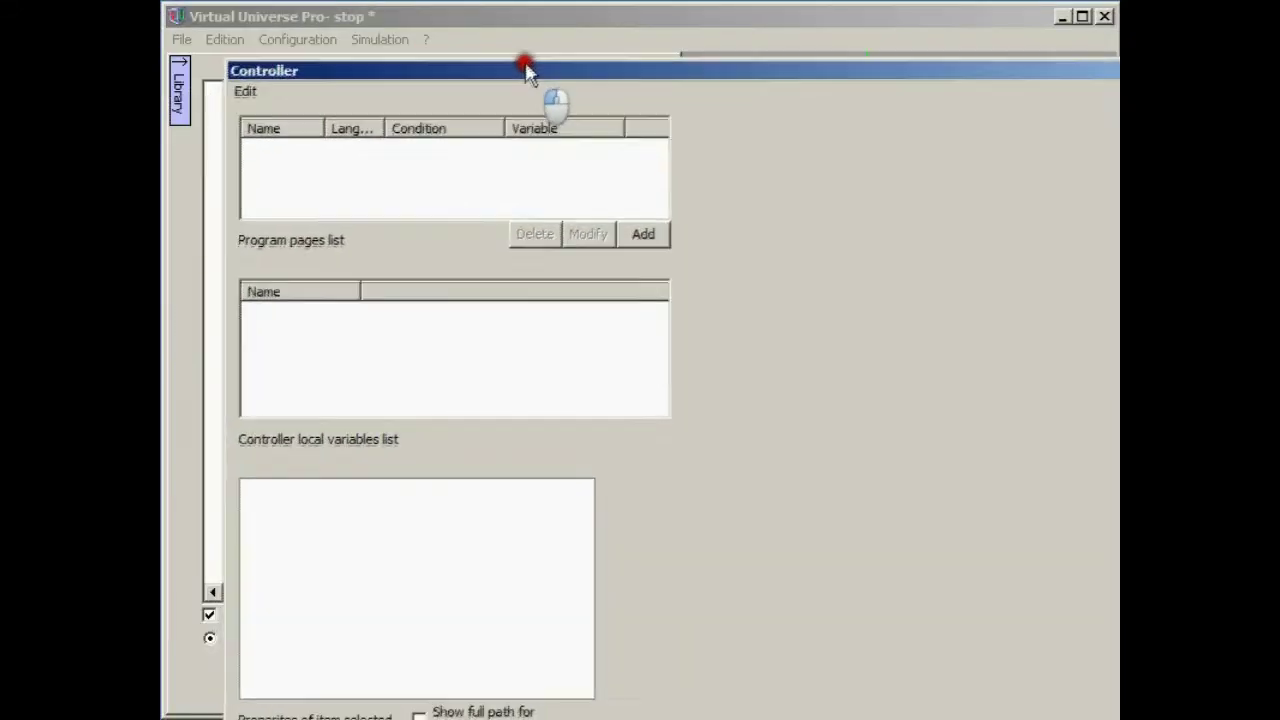
left_click(643, 233)
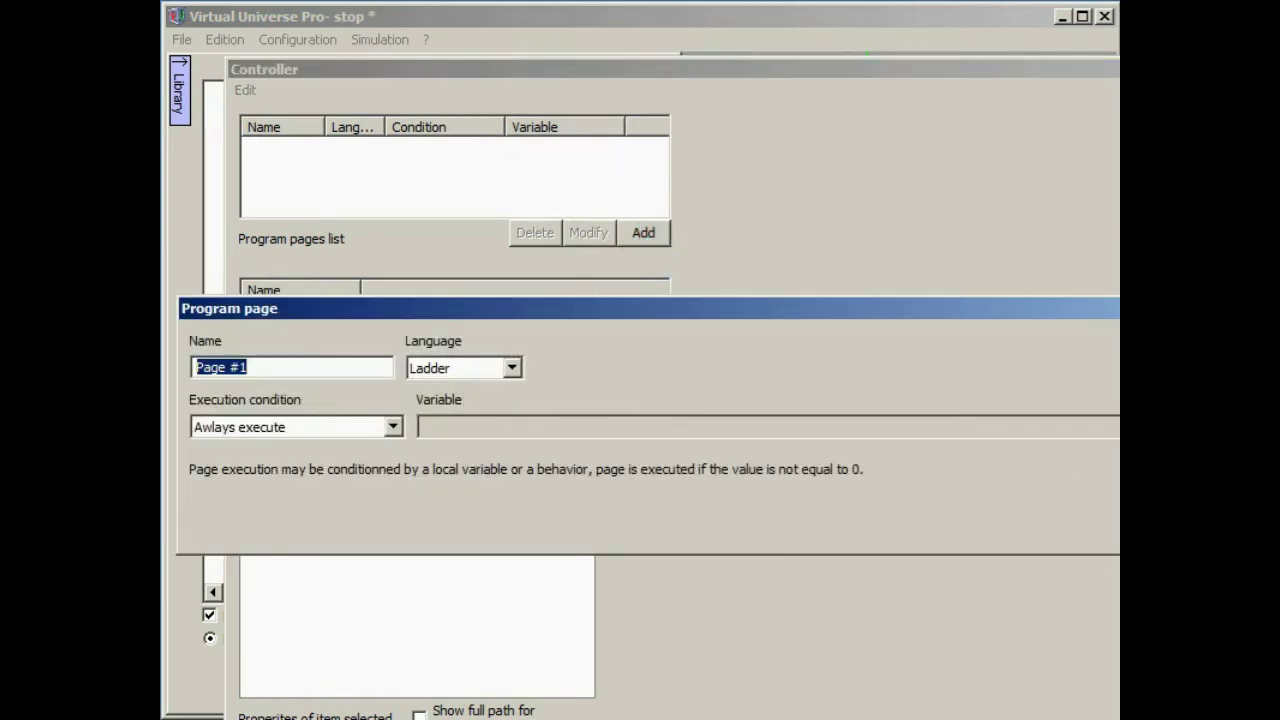
key("Return")
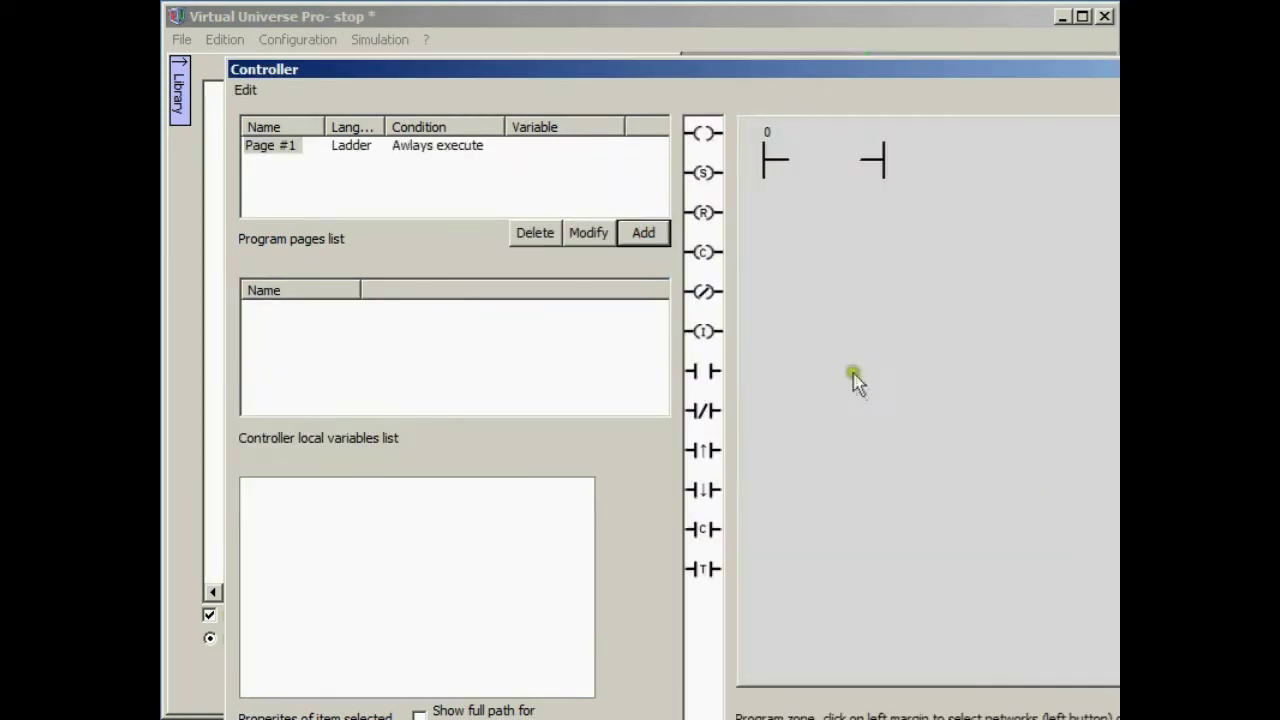
- Place a coil on rung 0 driving the envelope's move behavior
left_click_drag(708, 138, 829, 163)
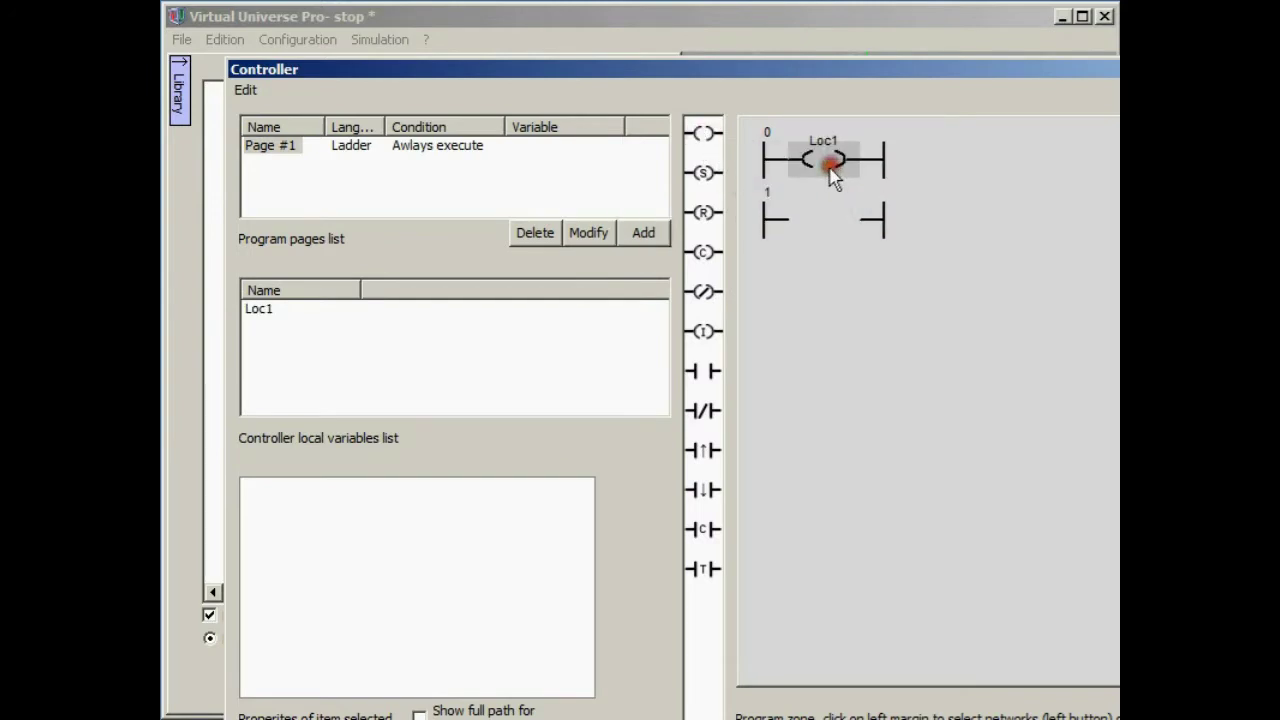
left_click(578, 510)
left_click(583, 508)
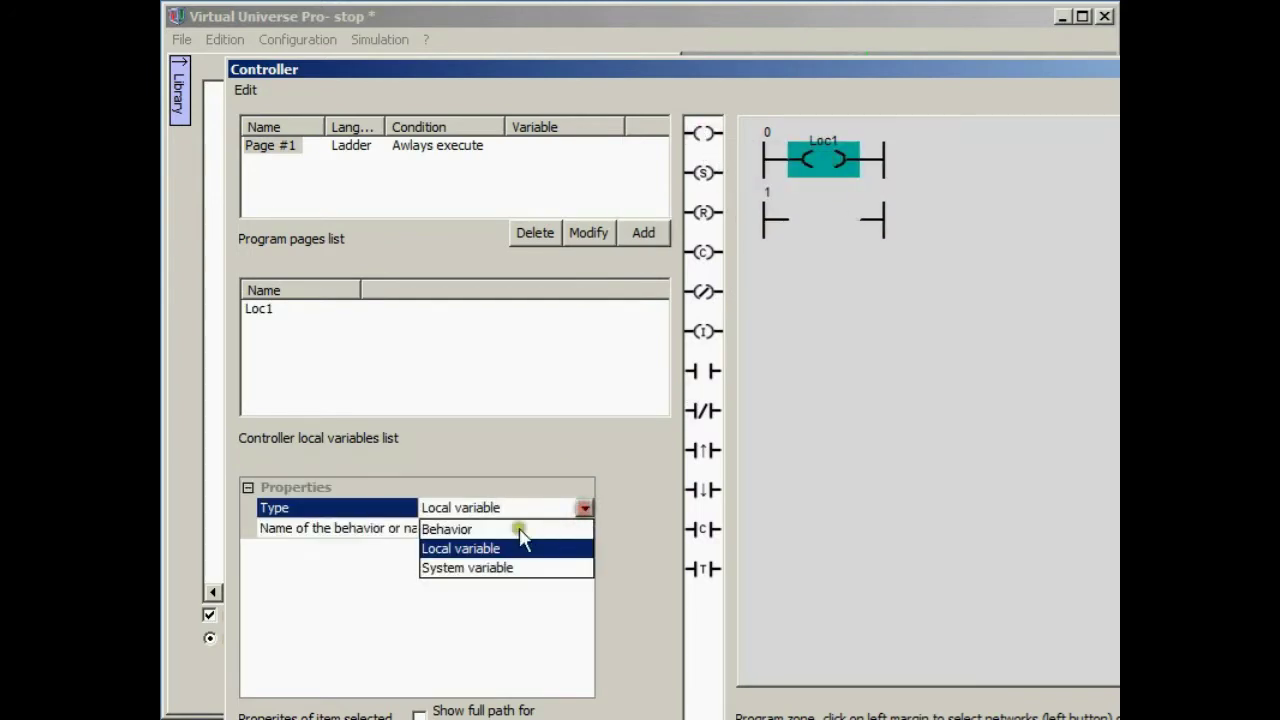
left_click(518, 529)
left_click(520, 528)
left_click(583, 530)
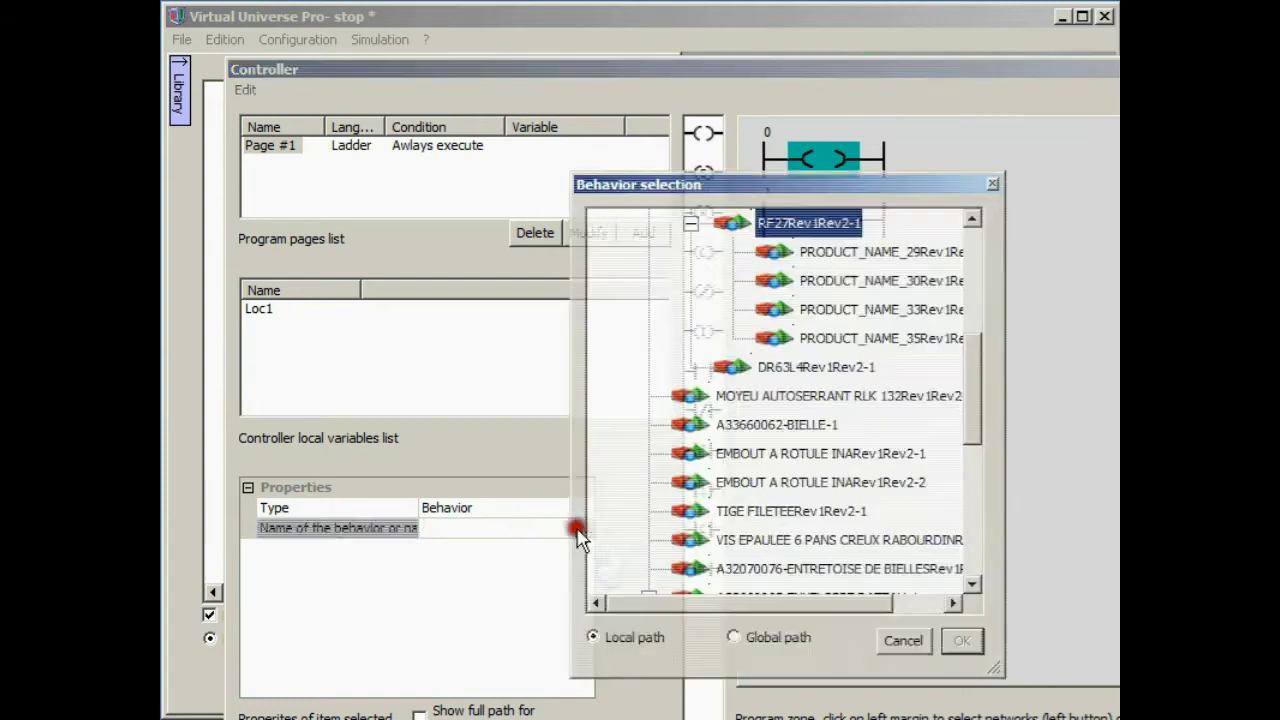
left_click_drag(970, 432, 960, 515)
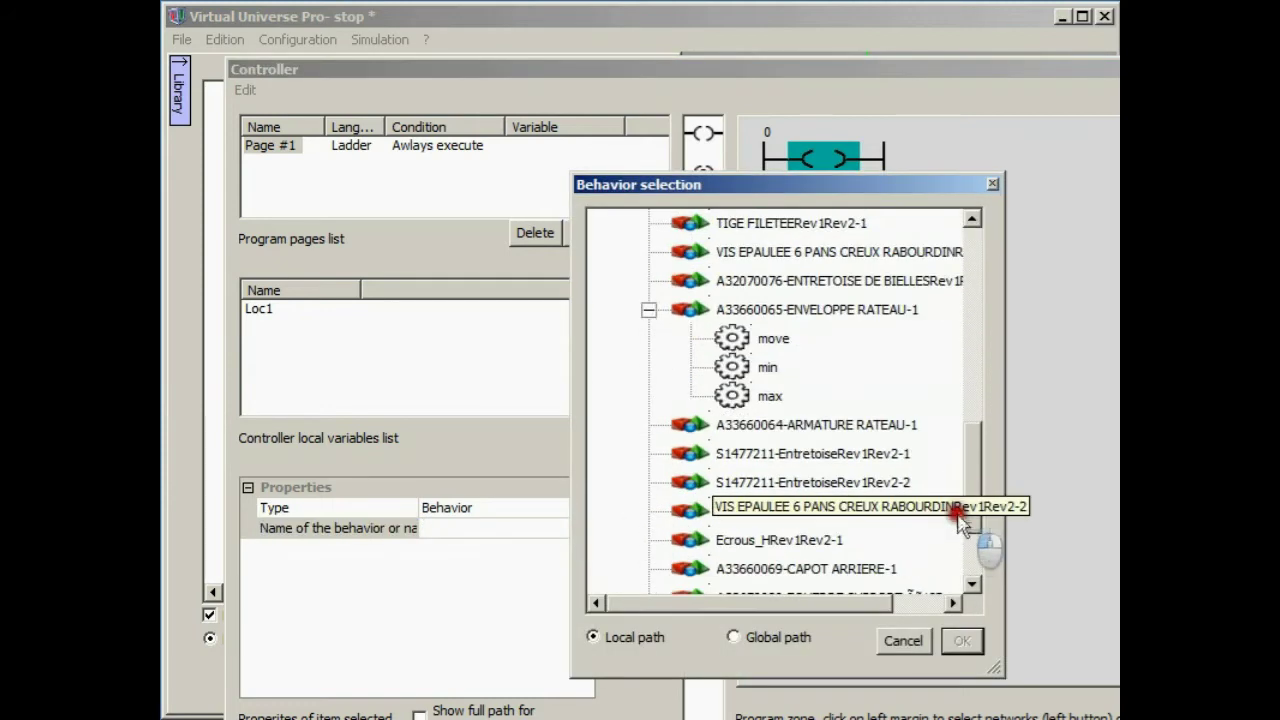
double_click(770, 340)
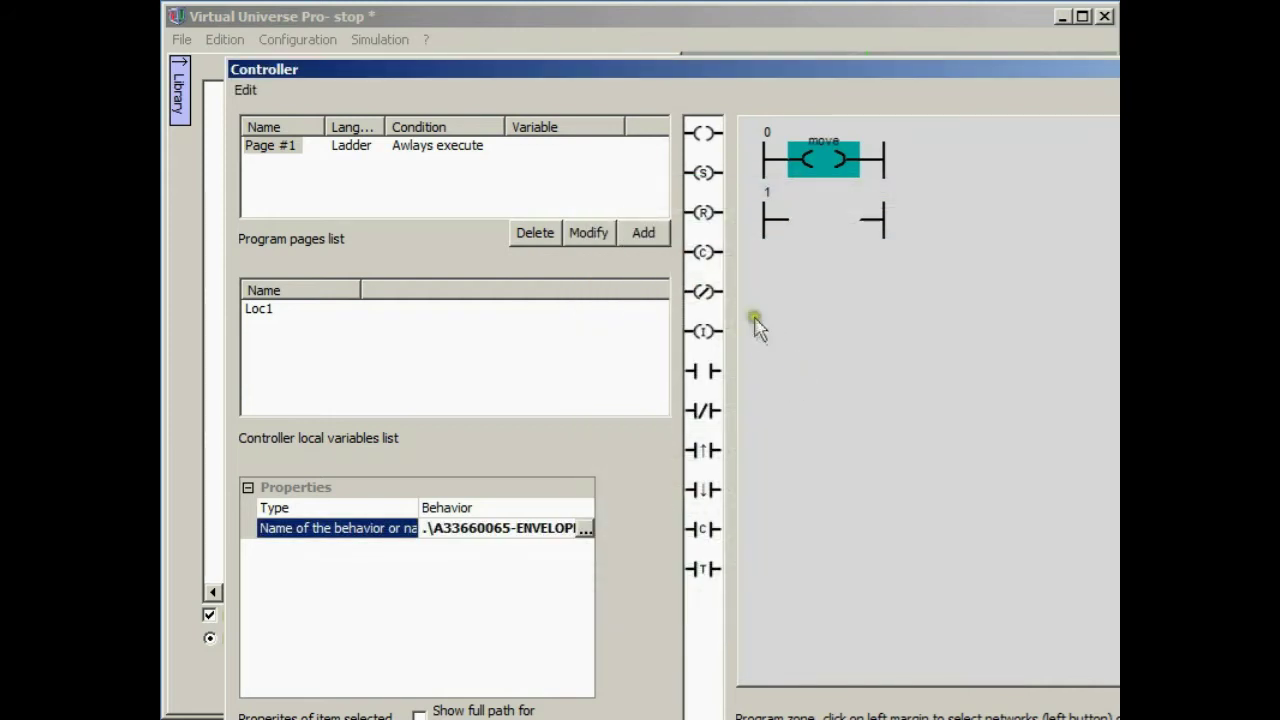
- Add a normally-open contact before the coil reading the cover's clic behavior
left_click_drag(697, 372, 794, 157)
left_click(581, 507)
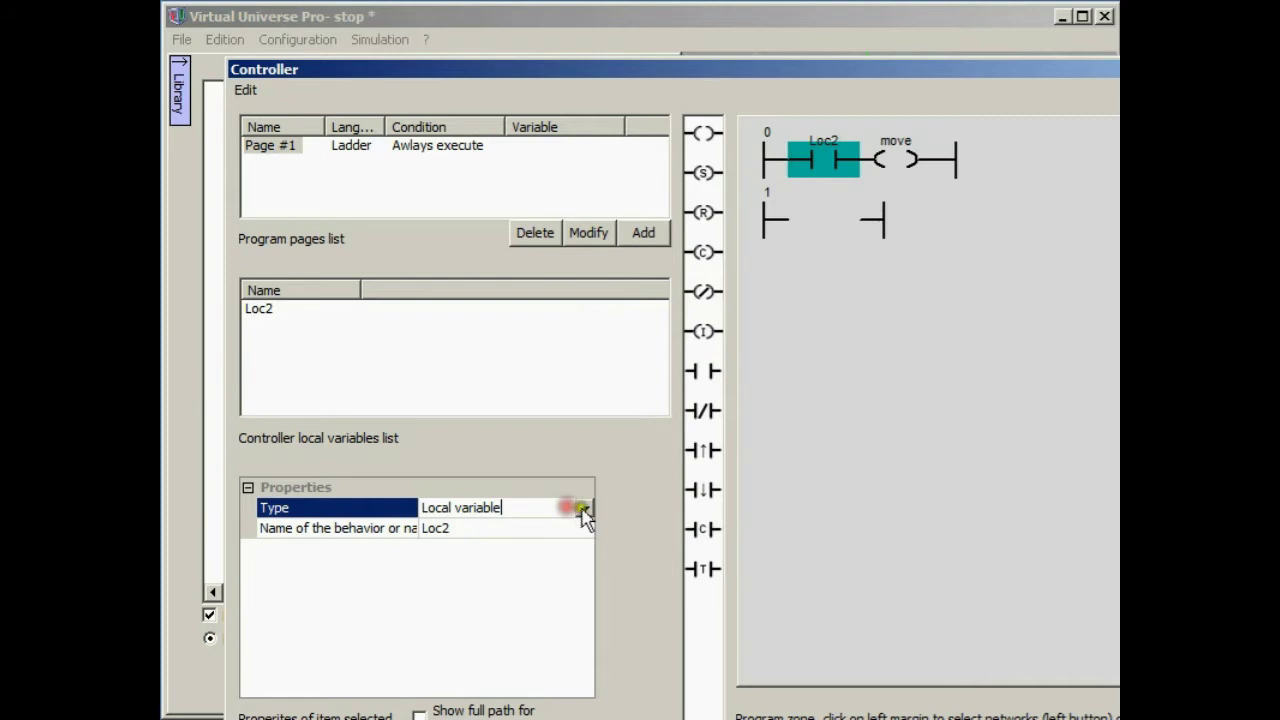
left_click(584, 507)
left_click(543, 527)
left_click(548, 531)
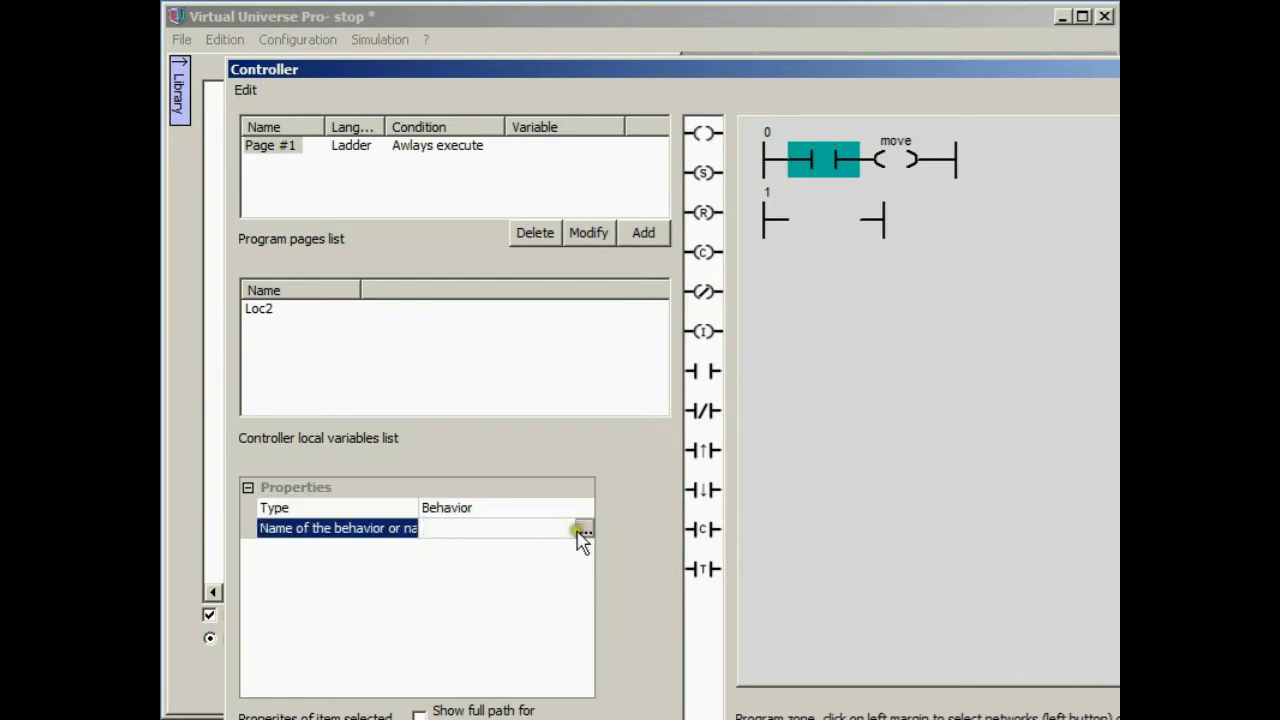
left_click(583, 529)
left_click_drag(970, 405, 1003, 345)
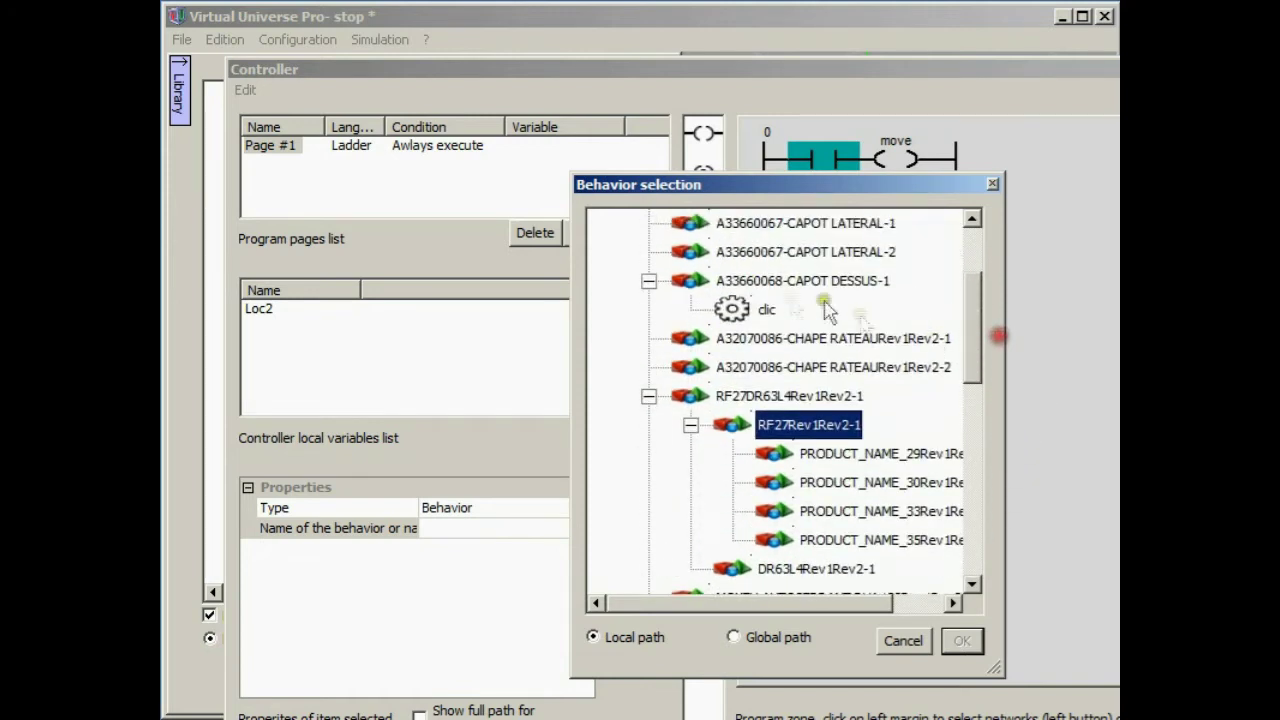
left_click(766, 310)
left_click(955, 642)
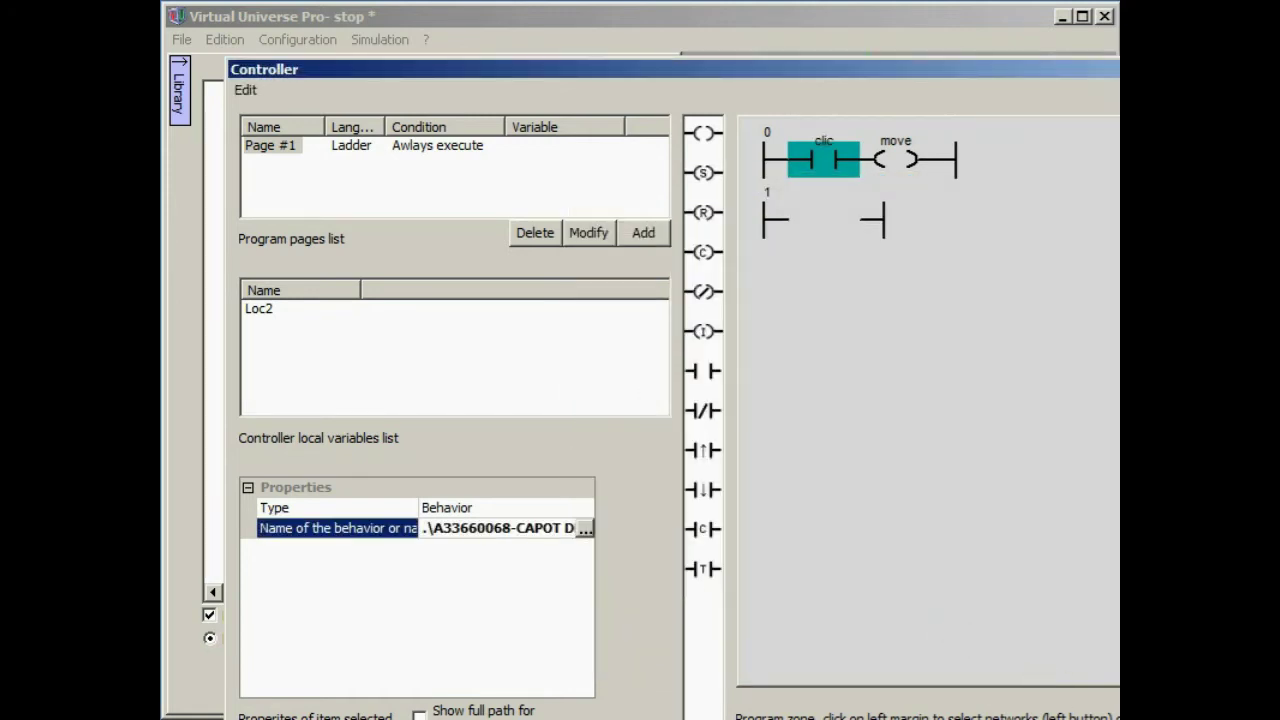
left_click(1004, 543)
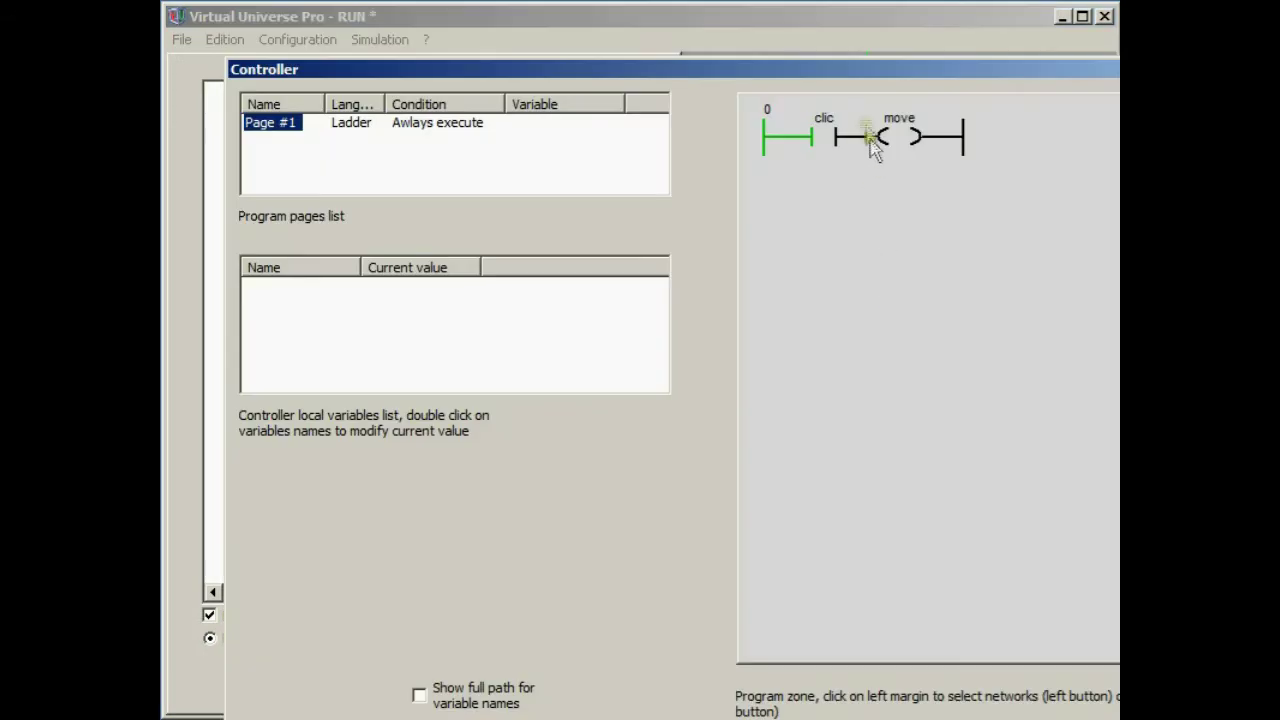
- With the simulation running, click the top cover twice to fire the clic-to-move rung
left_click_drag(838, 74, 656, 472)
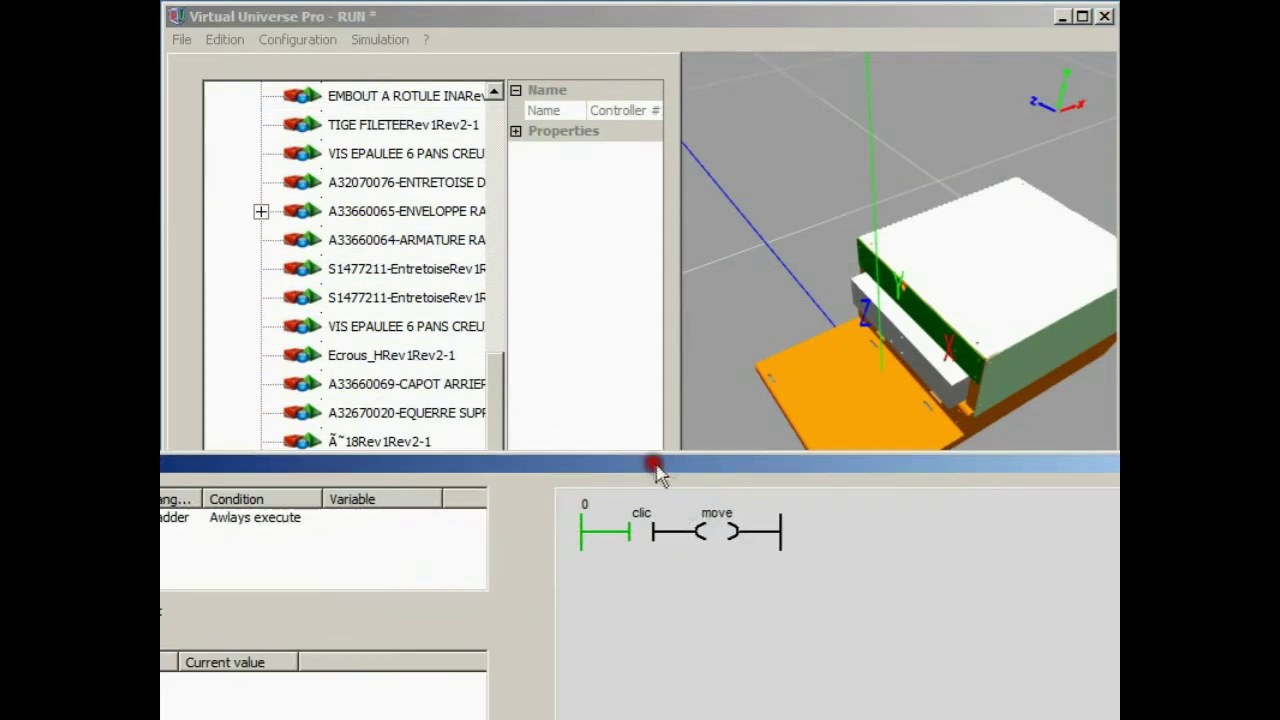
left_click(975, 283)
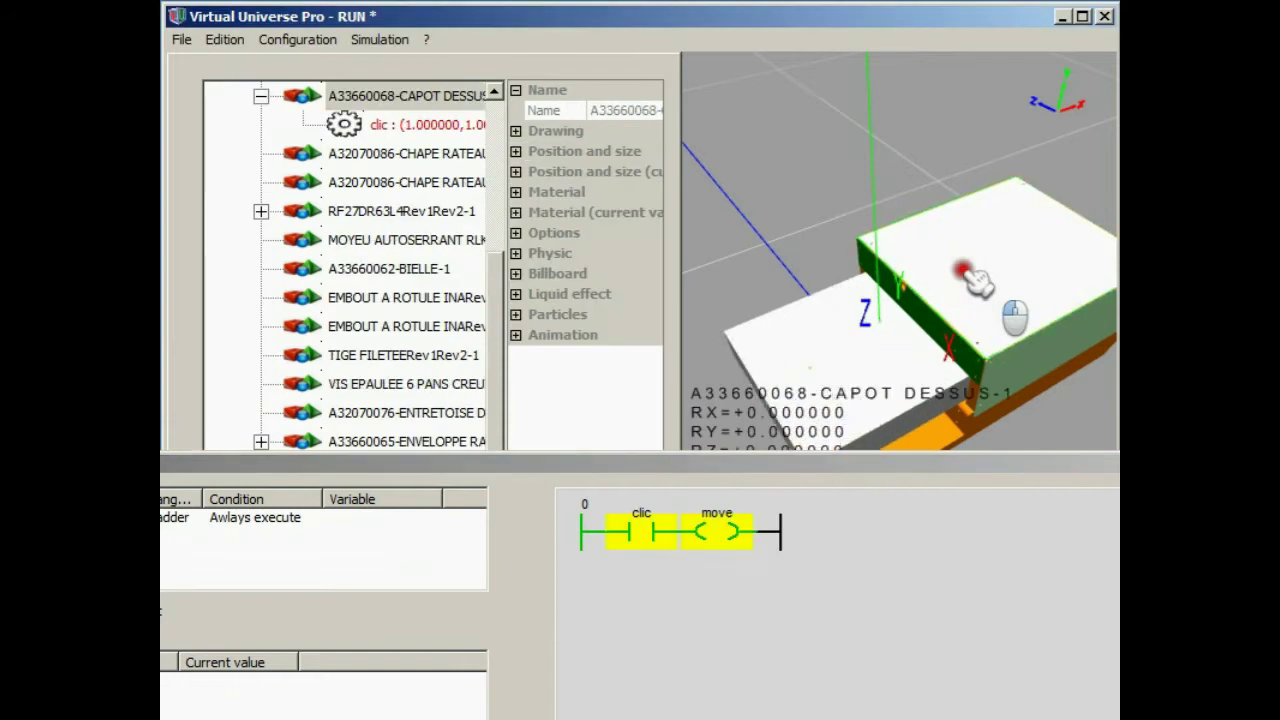
left_click(978, 284)
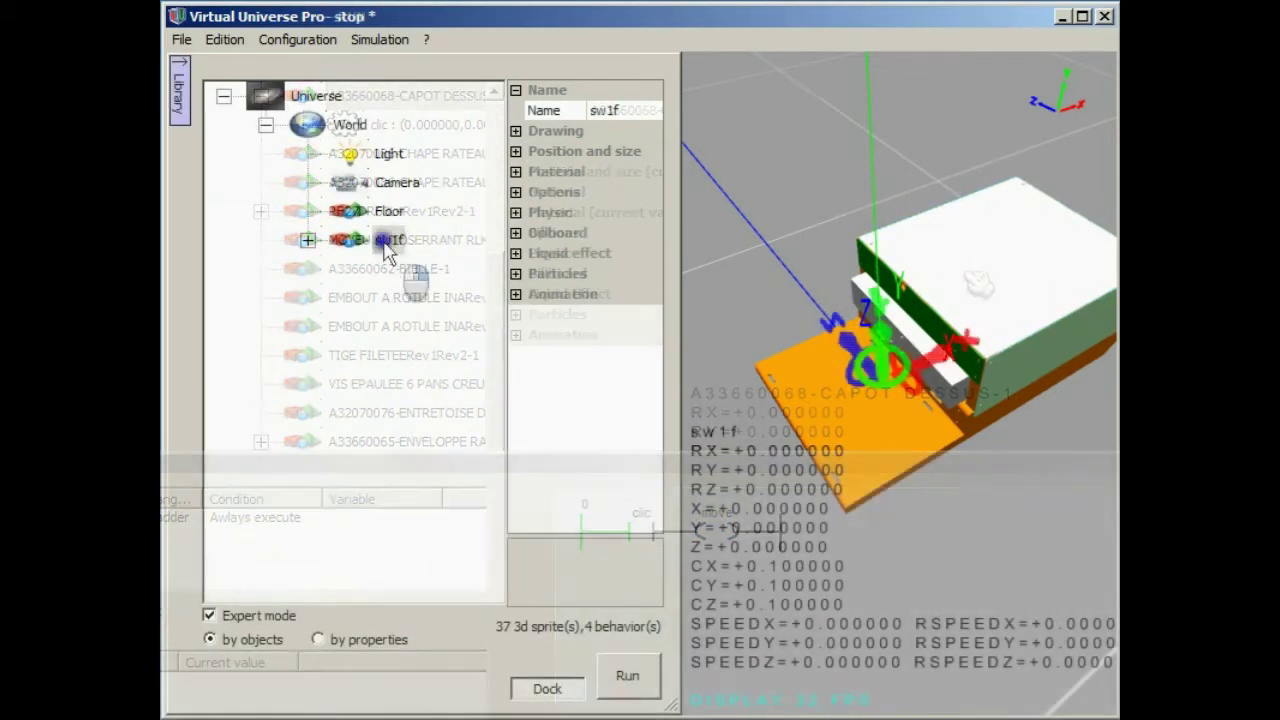
- Export sw1f to drive D: as the object 'pusher', including its .obj/.mtl media files
right_click(386, 244)
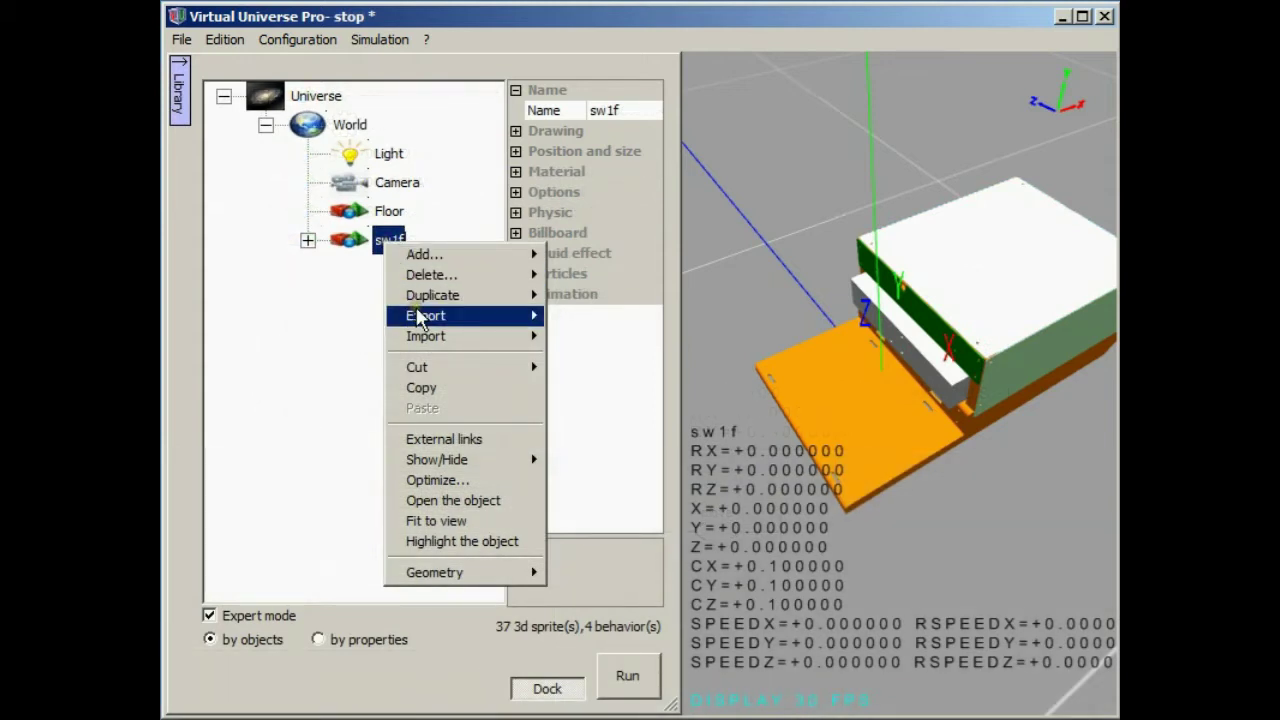
mouse_move(510, 316)
left_click(602, 322)
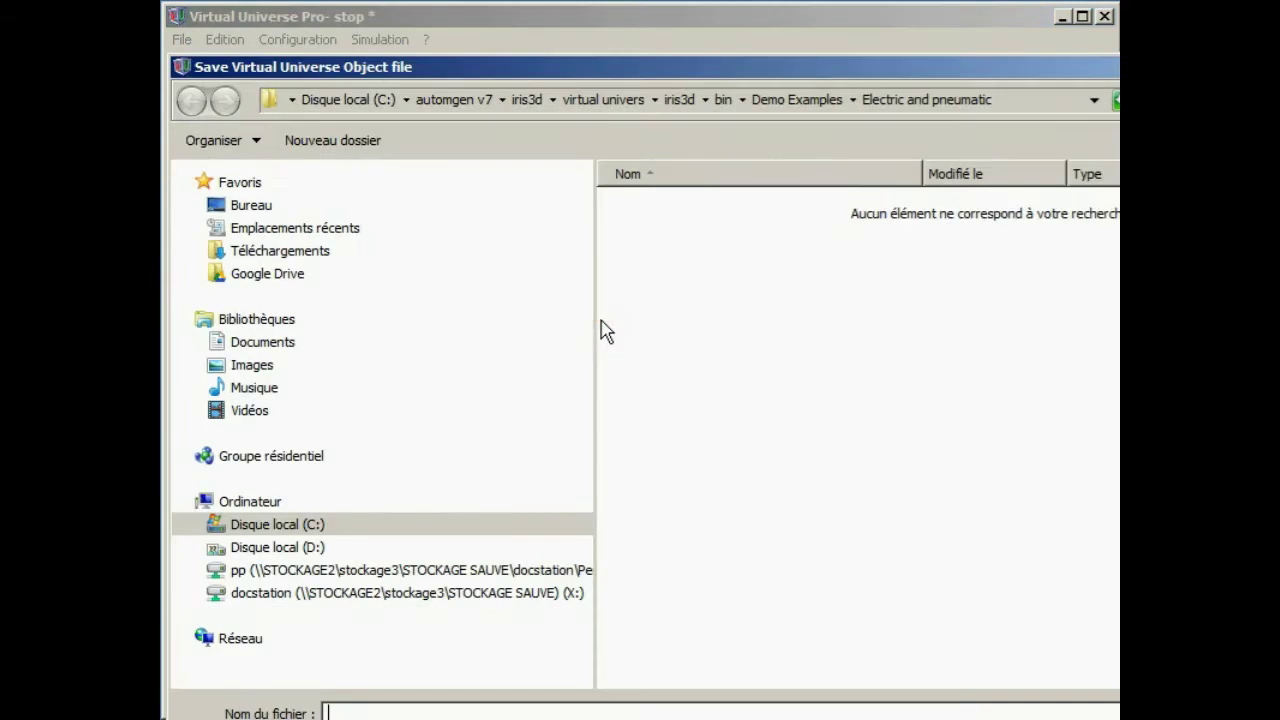
left_click_drag(507, 66, 523, 26)
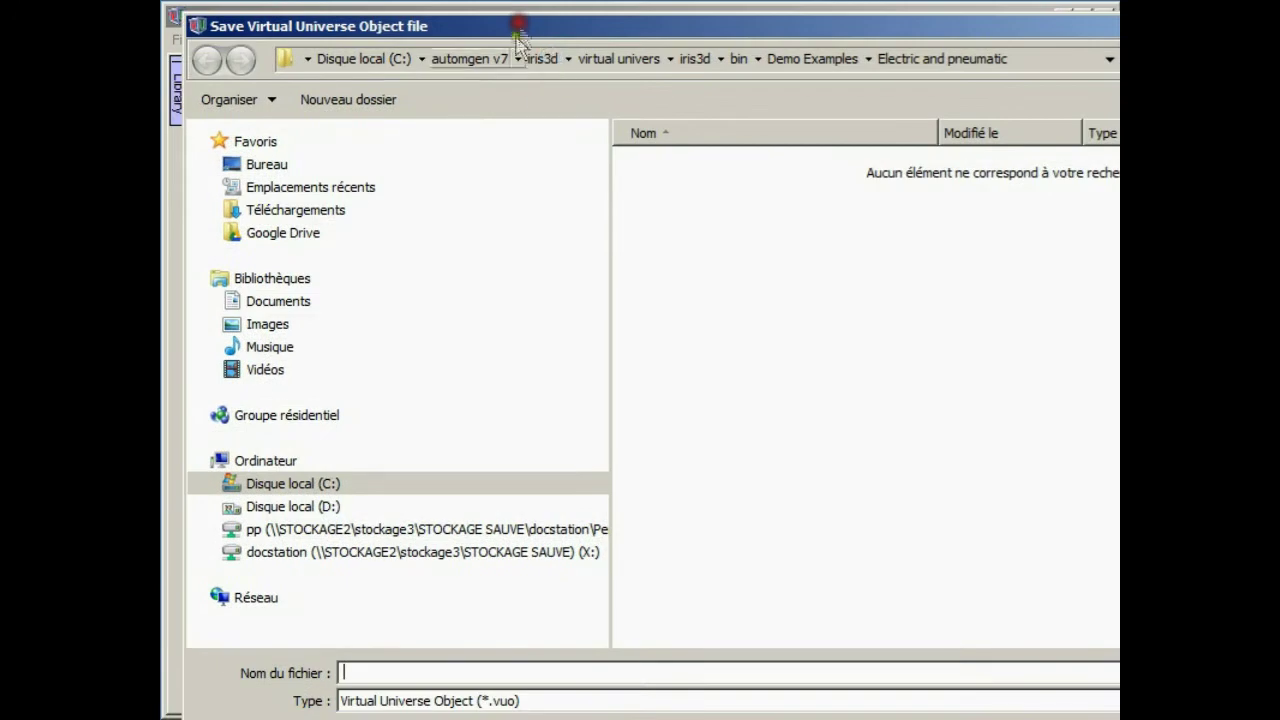
left_click(300, 510)
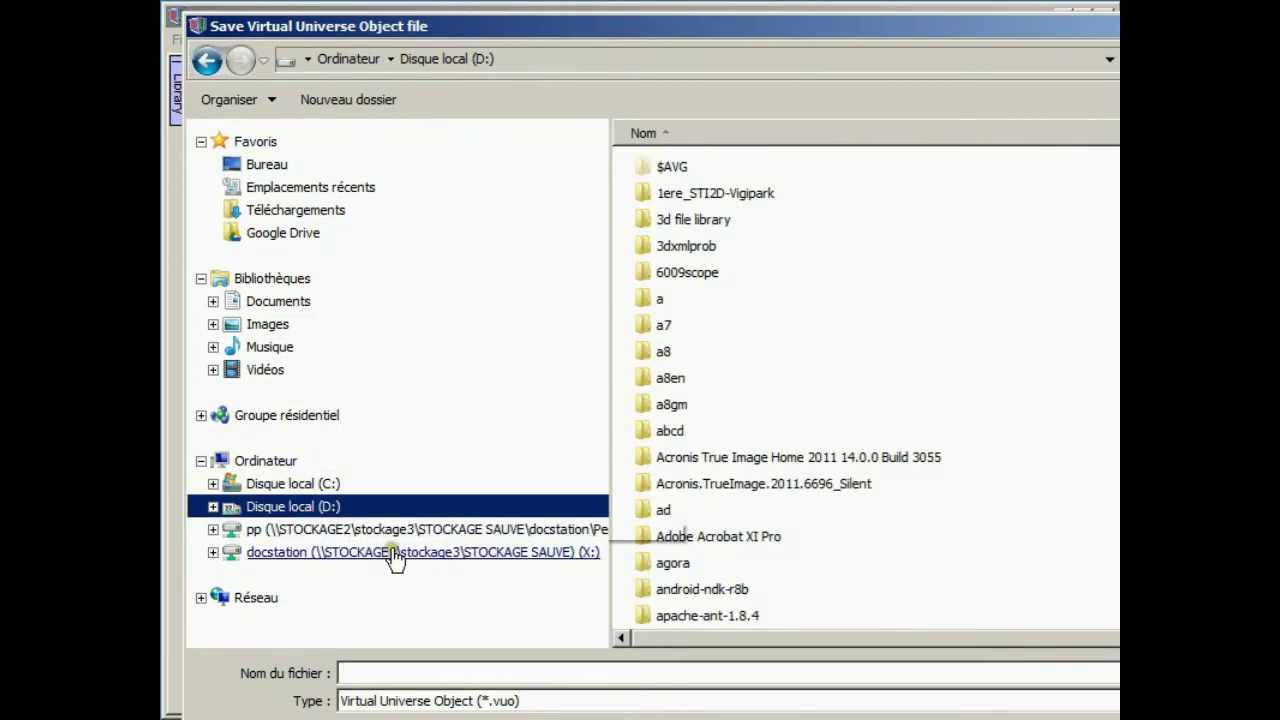
left_click(422, 672)
type("pusher")
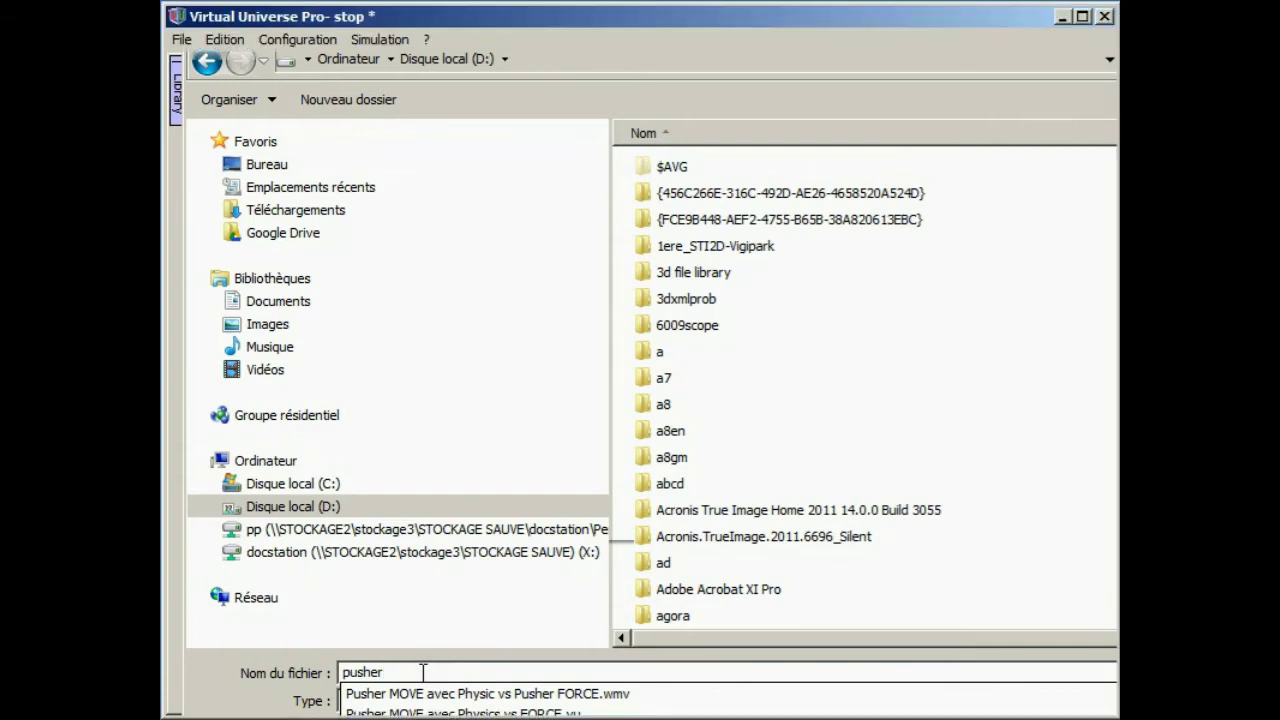
key("Return")
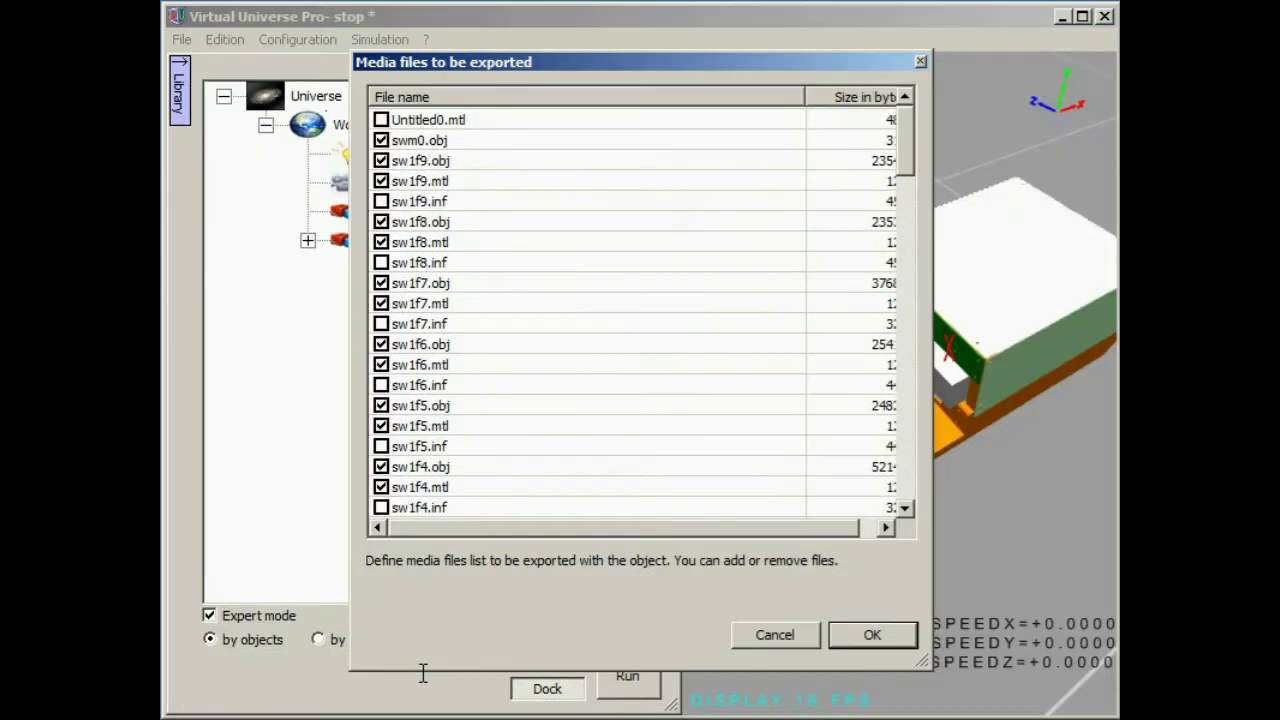
left_click(893, 637)
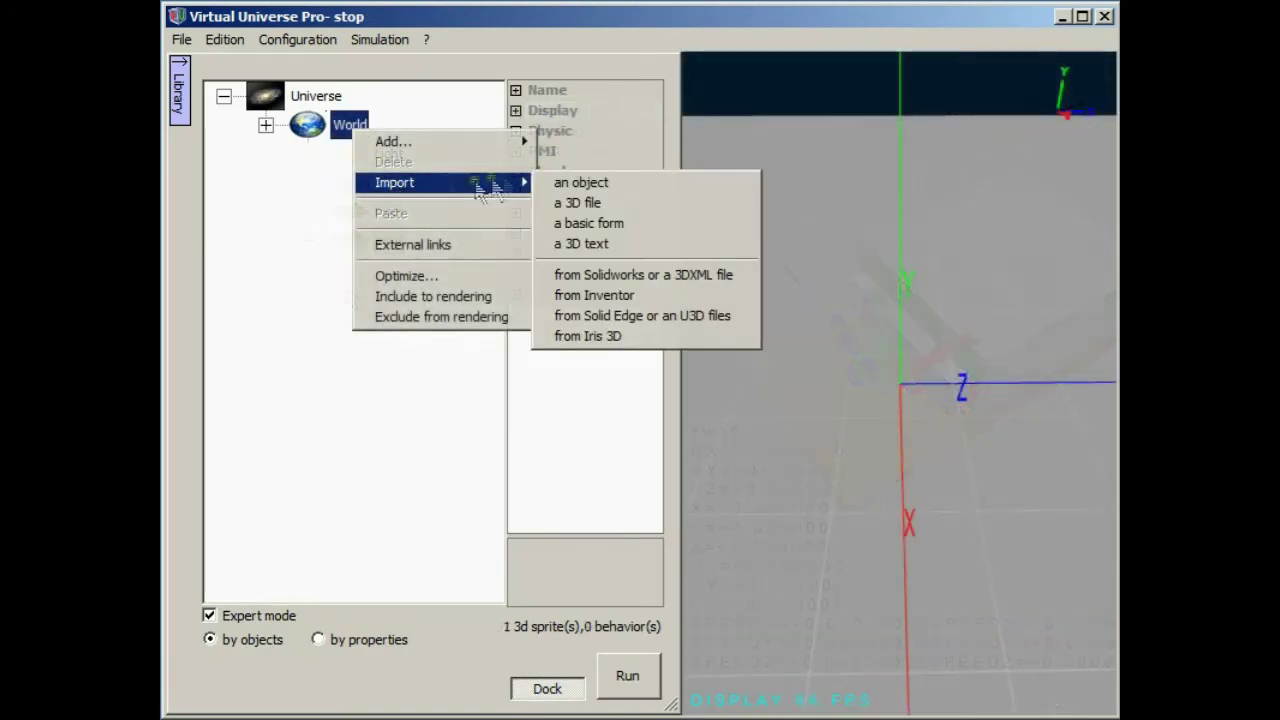
- Import pusher.vuo from drive D: into the World
left_click(581, 182)
left_click(292, 506)
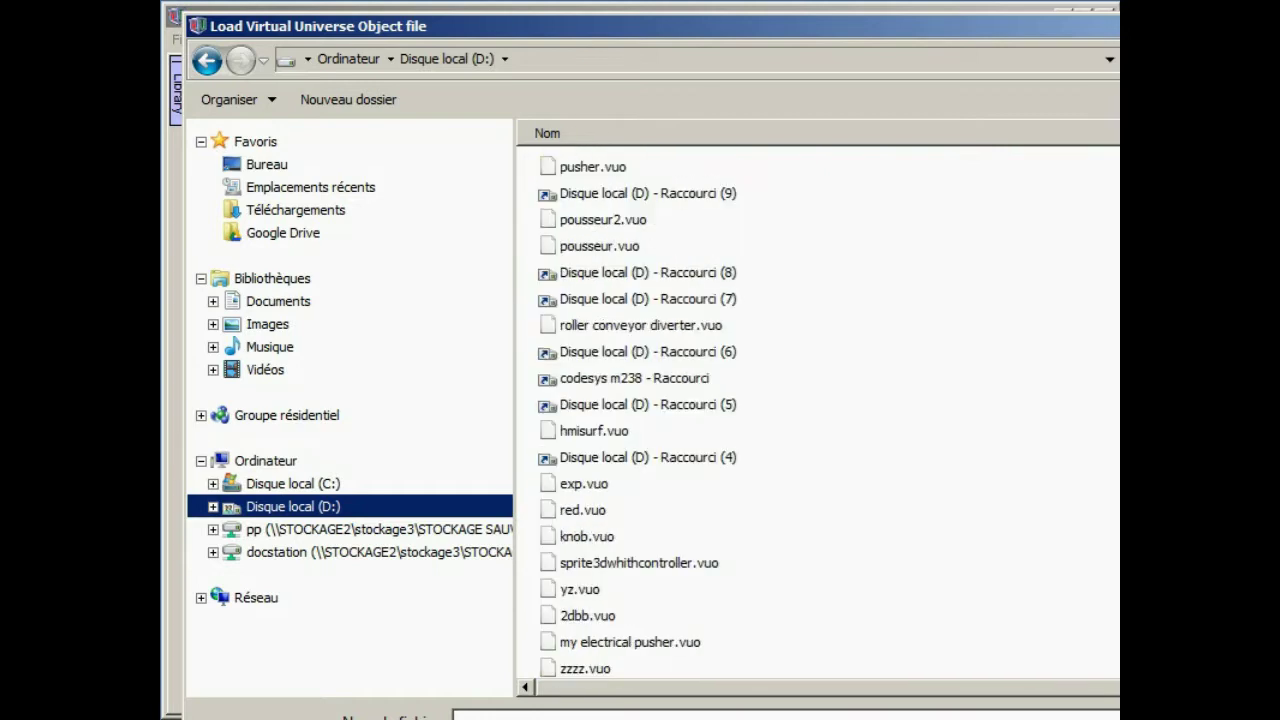
double_click(611, 172)
left_click_drag(765, 225, 843, 235)
scroll(843, 240, "up", 5)
scroll(843, 240, "down", 3)
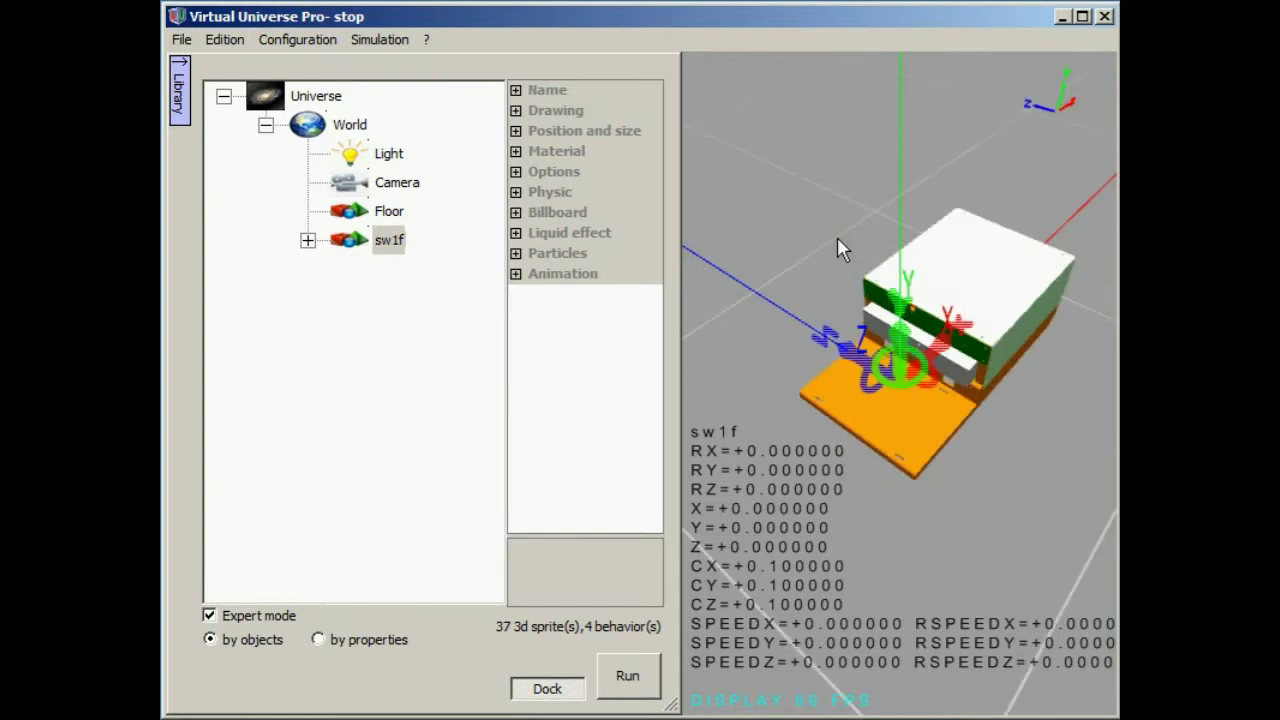
- Import a second pusher.vuo, shift it along Z beside the first, and run
right_click(350, 124)
mouse_move(383, 180)
left_click(571, 180)
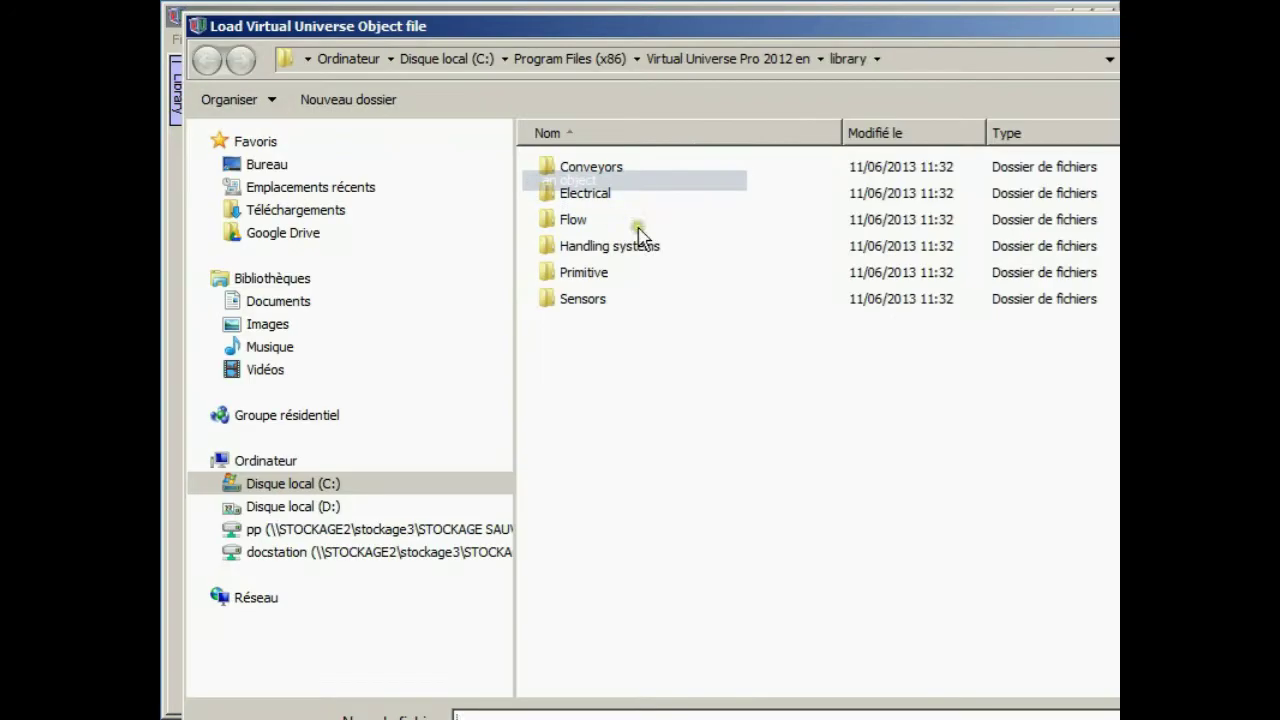
left_click(293, 507)
double_click(609, 166)
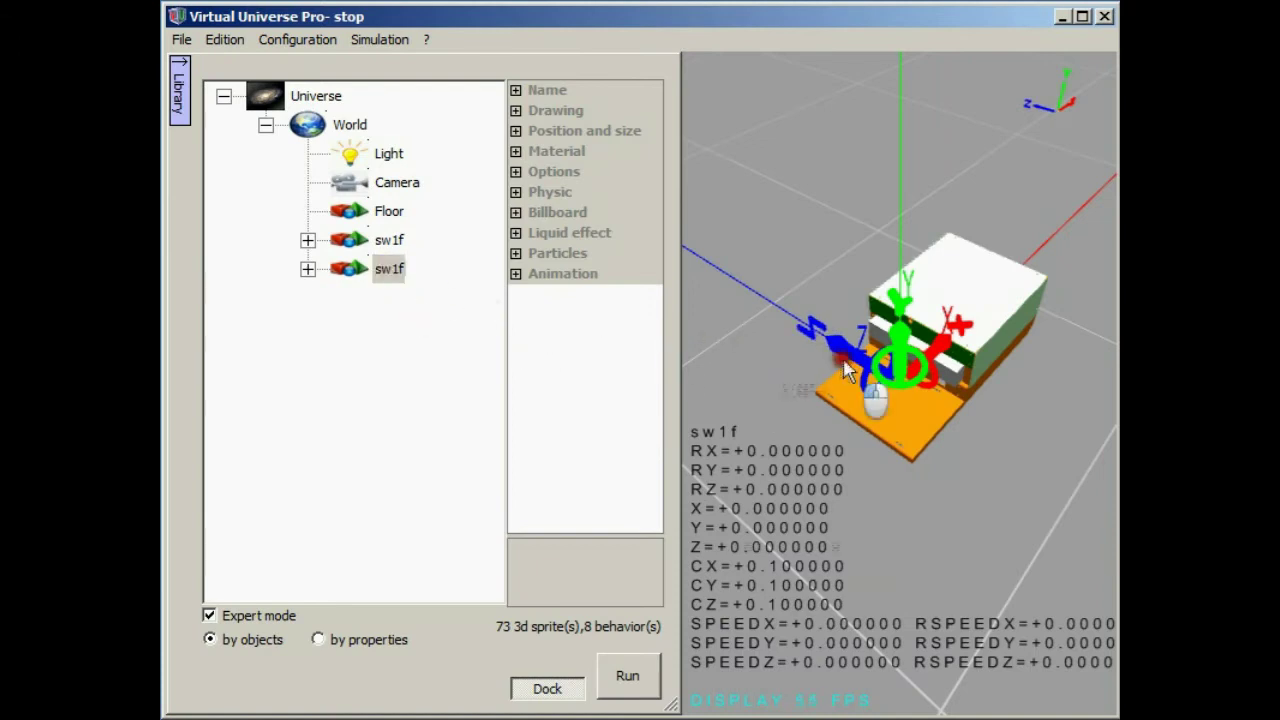
left_click_drag(845, 370, 690, 290)
left_click(628, 678)
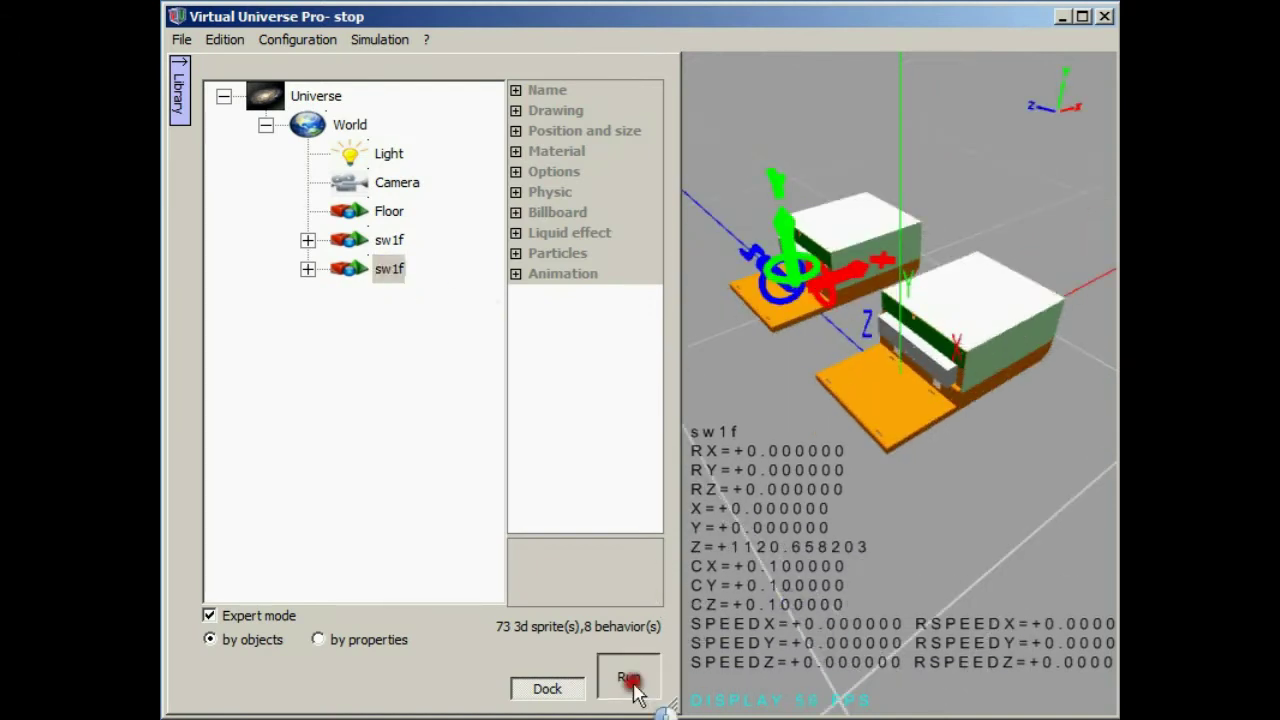
- Leave setup mode for a full 3D view and orbit around the running conveyor line
left_click(314, 55)
left_click(290, 61)
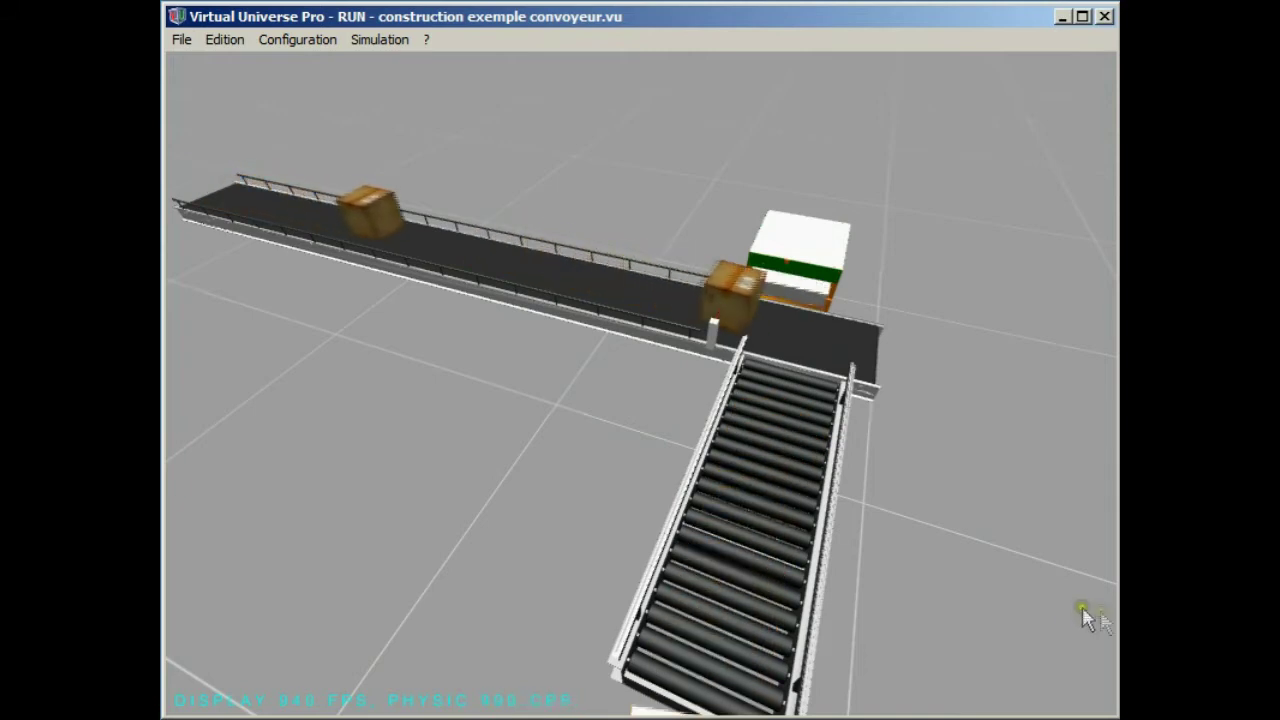
left_click_drag(1080, 608, 1023, 597)
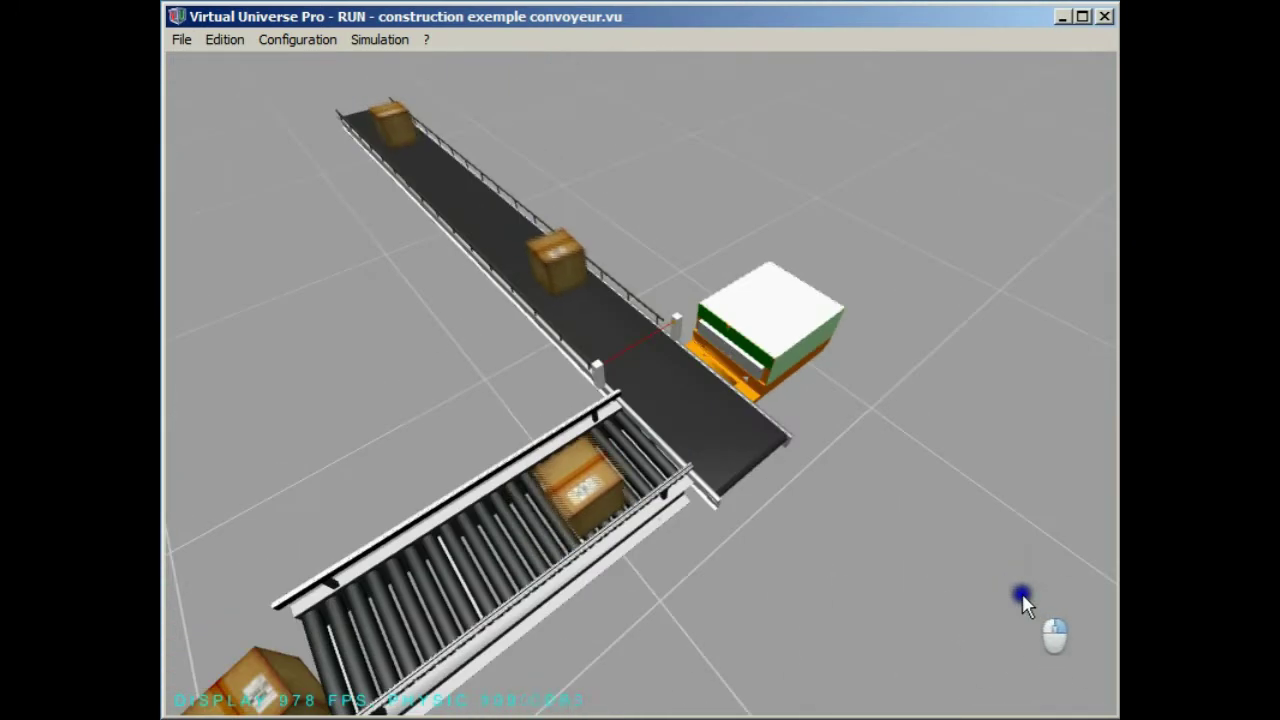
- Open the Program / simulation debug view of Contrôleur #2 to watch its SFC
left_click(372, 40)
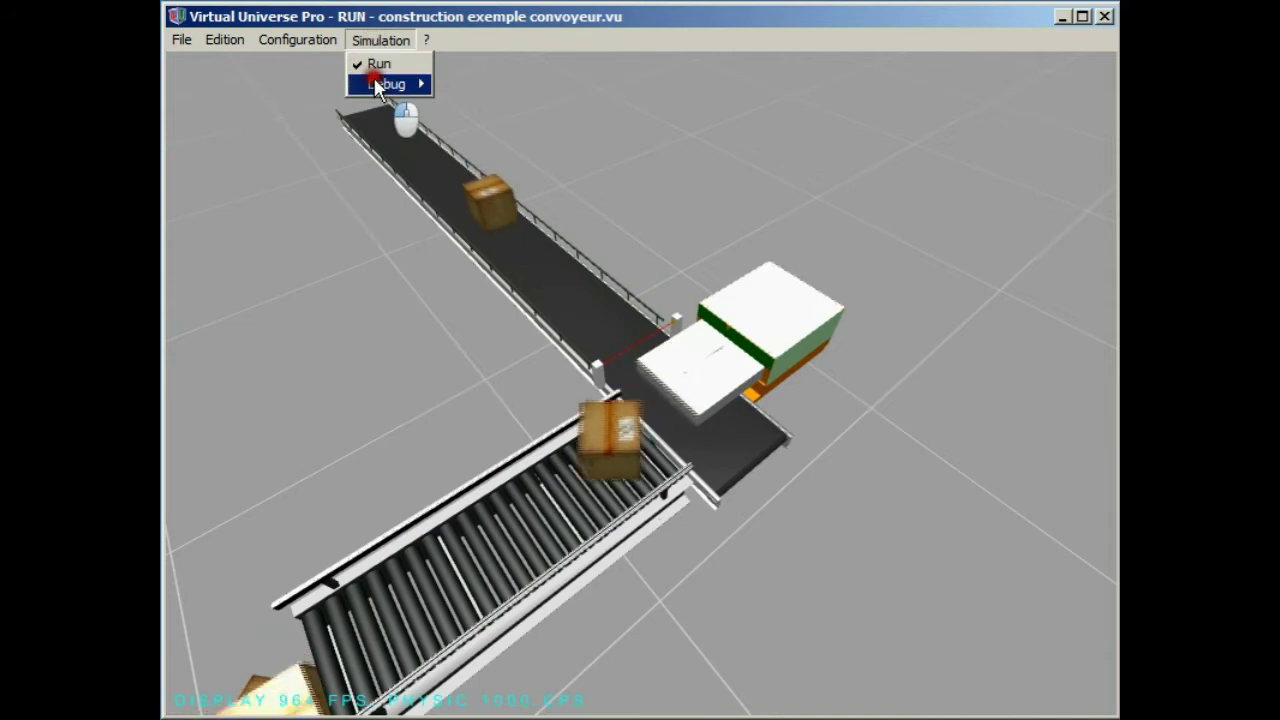
mouse_move(374, 84)
mouse_move(525, 106)
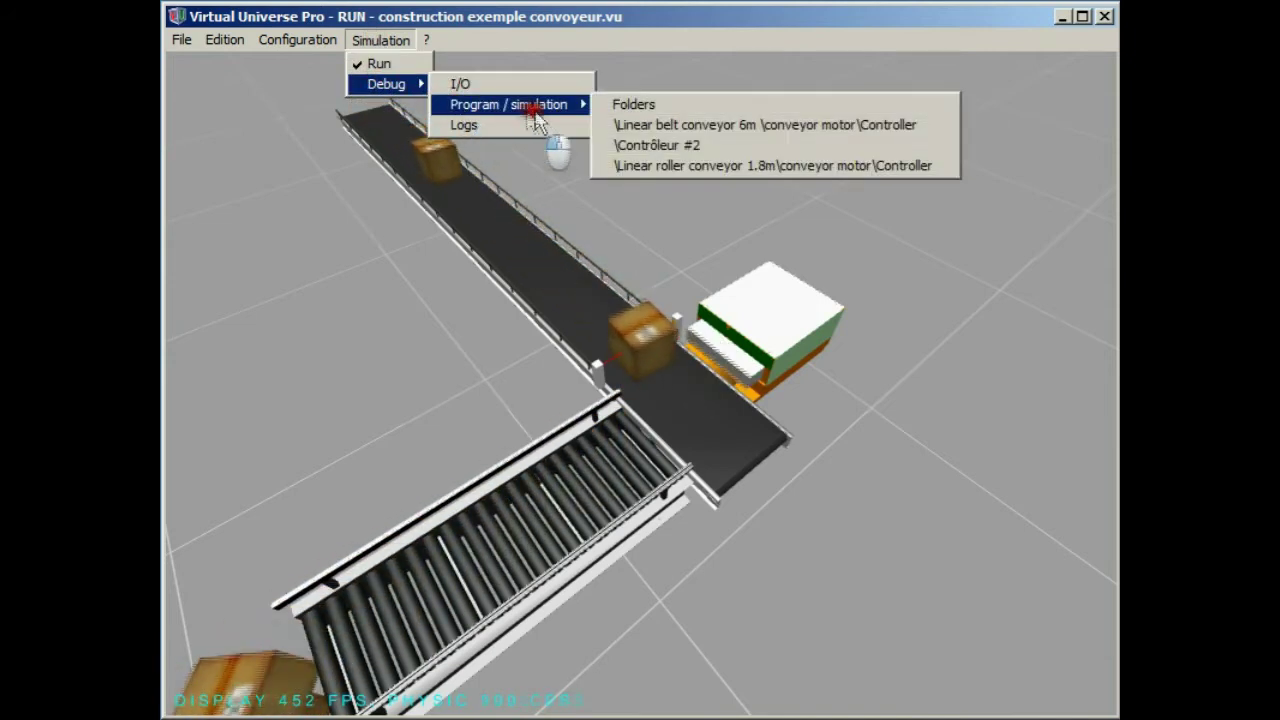
left_click(630, 146)
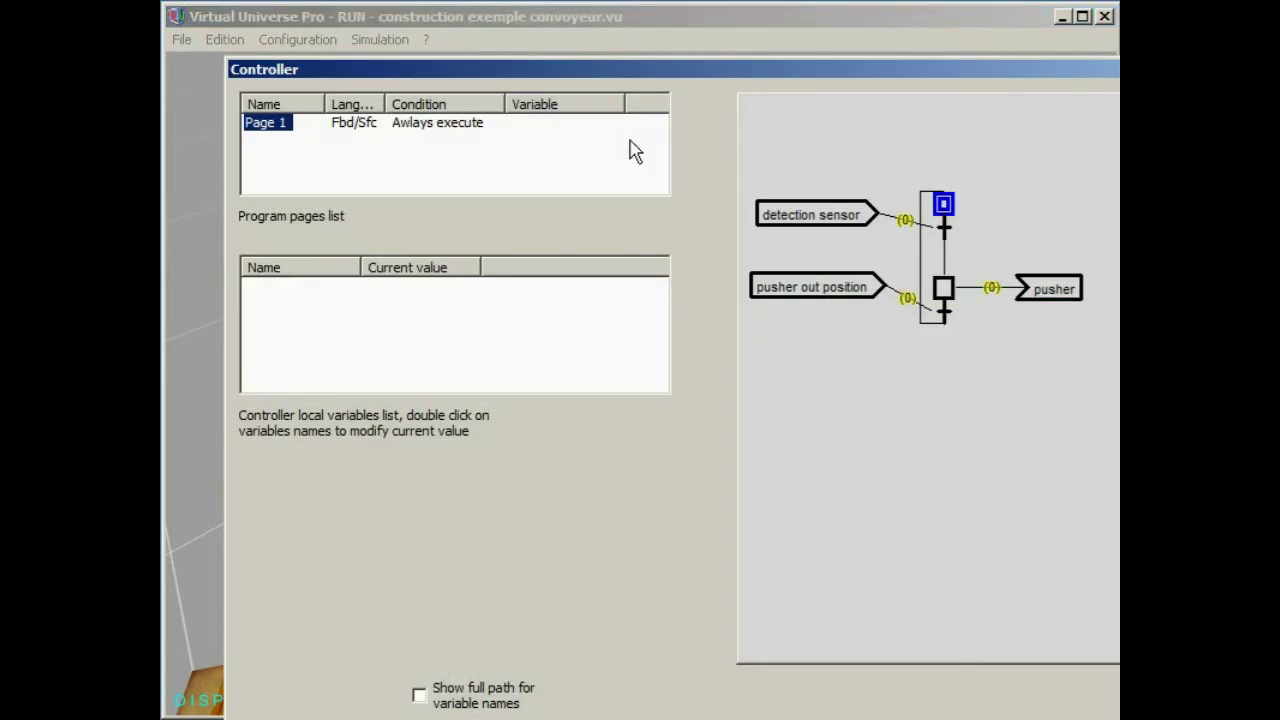
left_click_drag(700, 85, 437, 87)
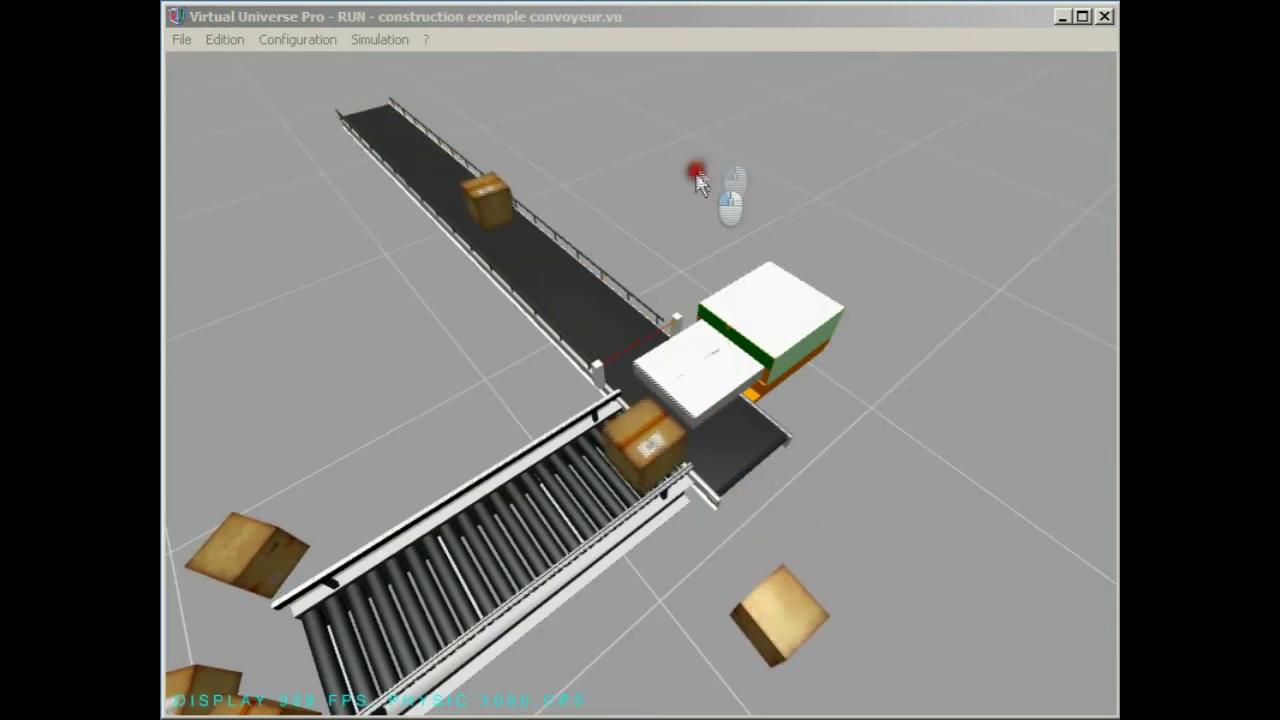
mouse_move(697, 180)
left_mouse_down()
mouse_move(543, 363)
mouse_move(475, 404)
left_mouse_up()
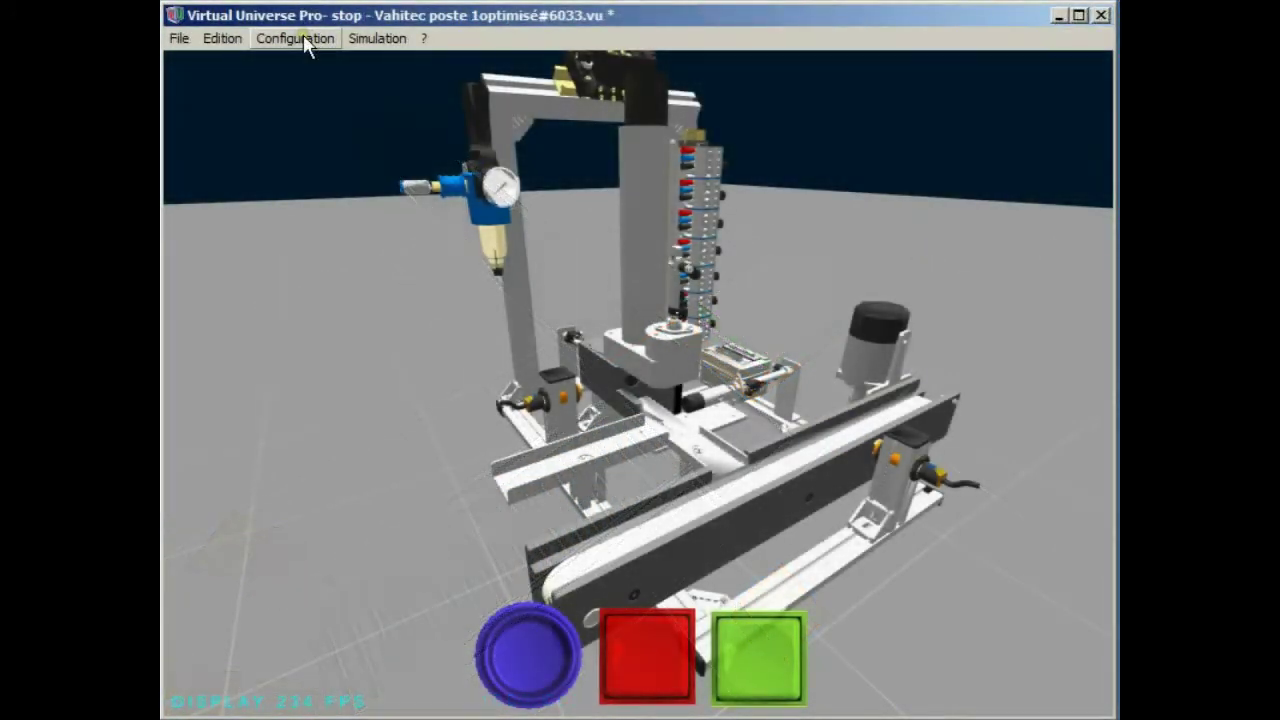
- Turn on the WEB server on port 81 with Record for the WEB, then run and zoom in
left_click(300, 38)
left_click(303, 60)
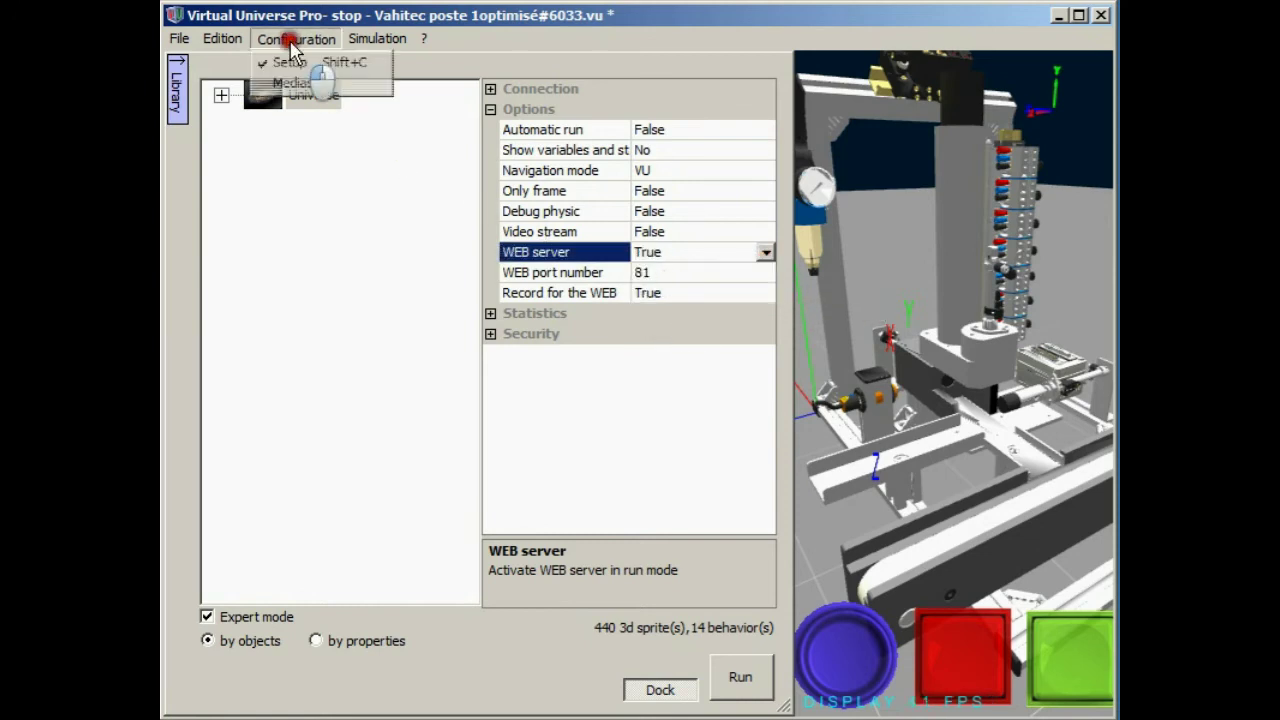
left_click(289, 63)
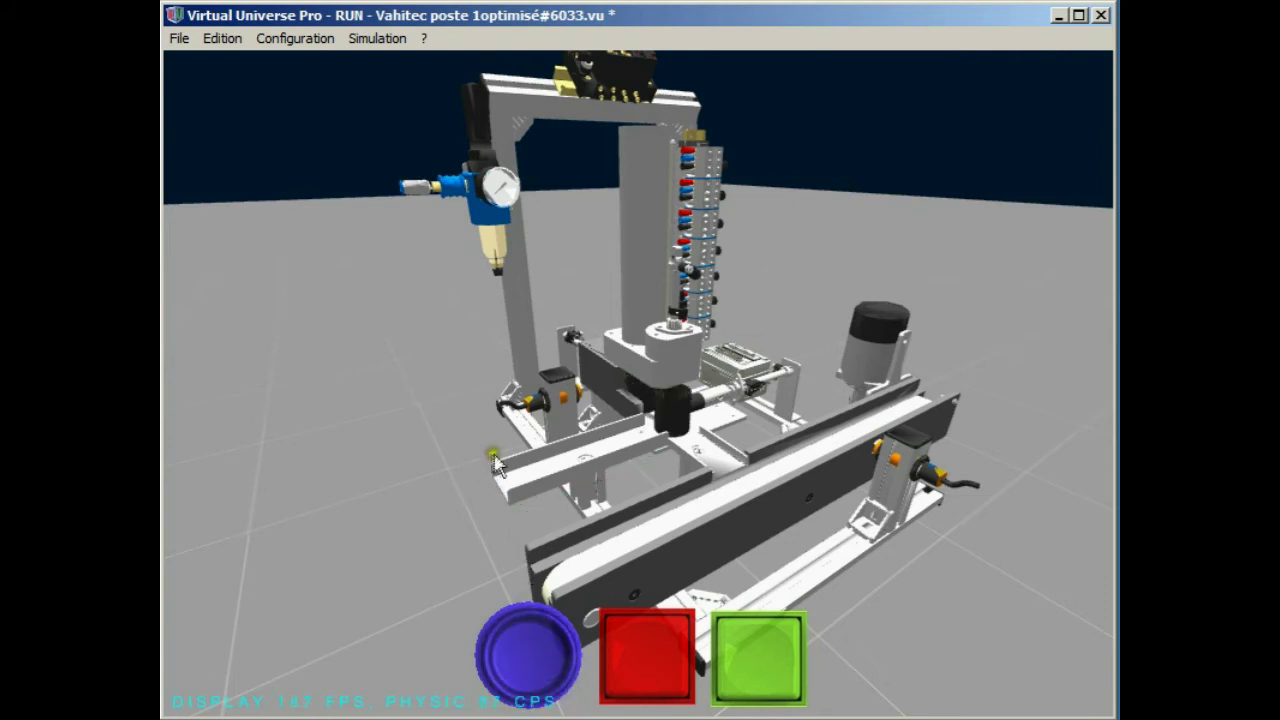
scroll(588, 470, "up", 5)
scroll(588, 470, "up", 3)
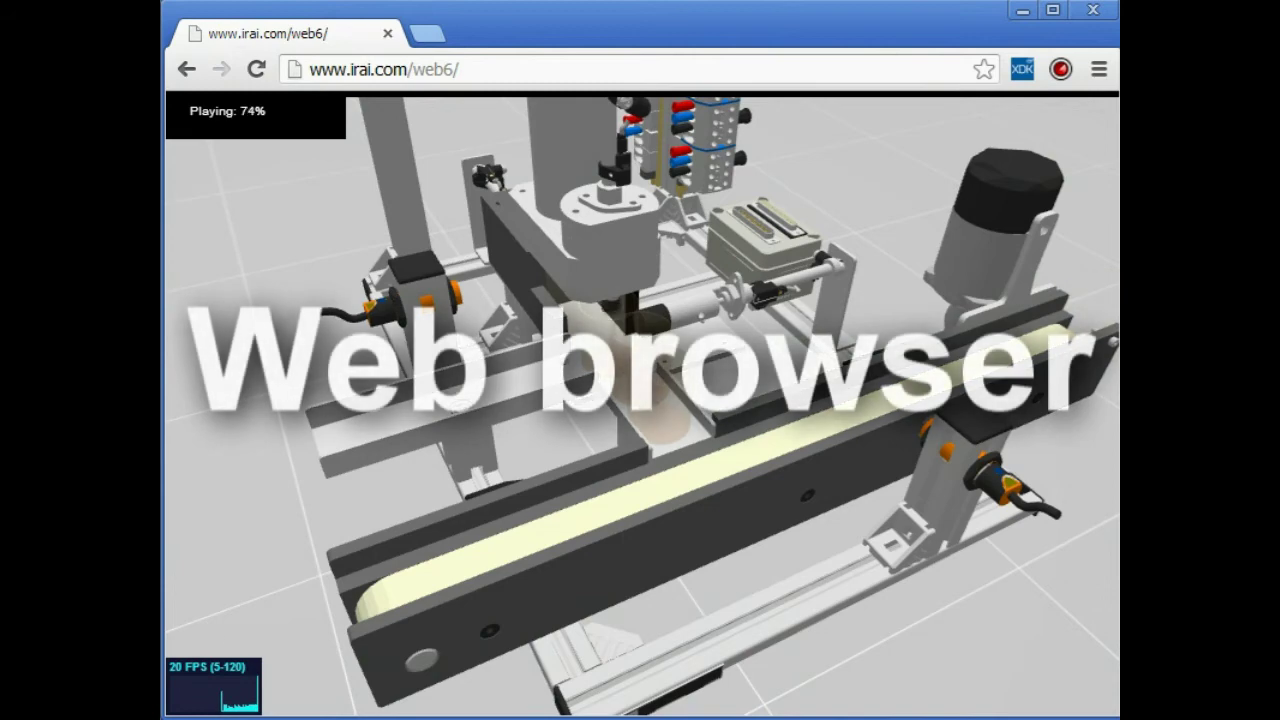
- Orbit and zoom the browser's 3D view in toward the station's conveyor, then pull back
left_click_drag(262, 590, 258, 592)
right_click_drag(258, 592, 254, 565)
right_click_drag(803, 690, 877, 638)
scroll(608, 517, "up", 5)
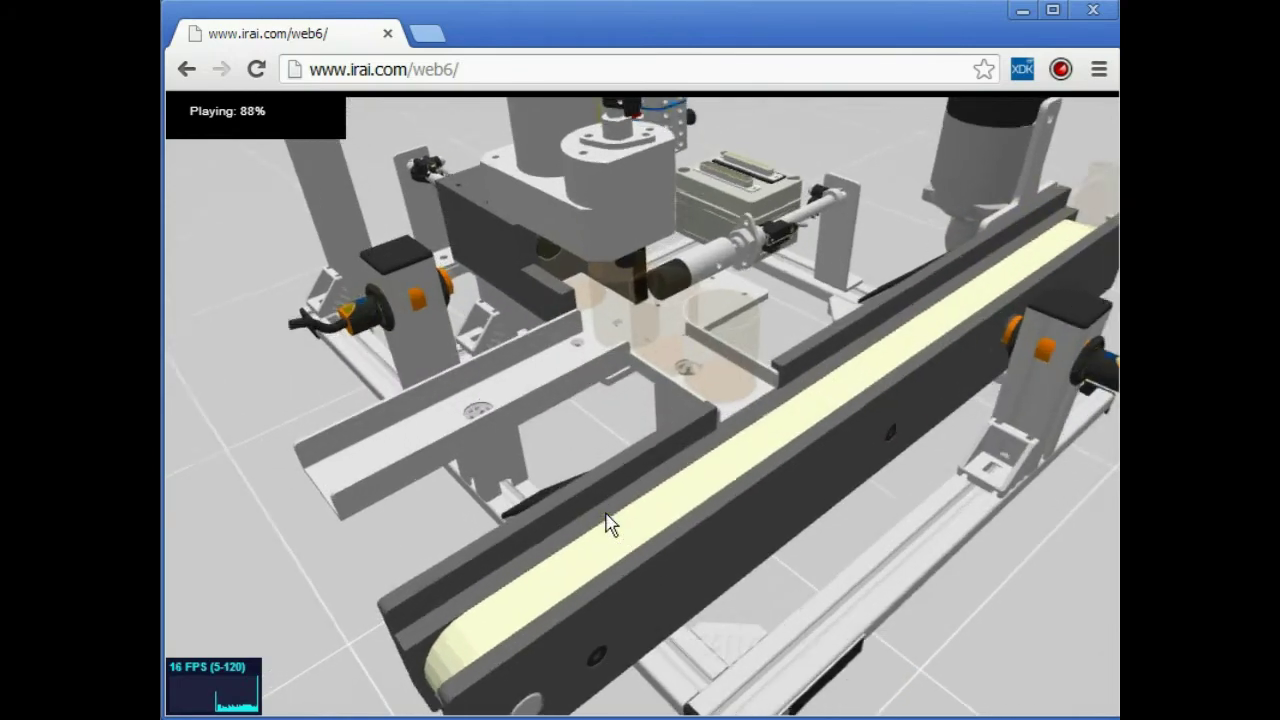
scroll(604, 518, "up", 2)
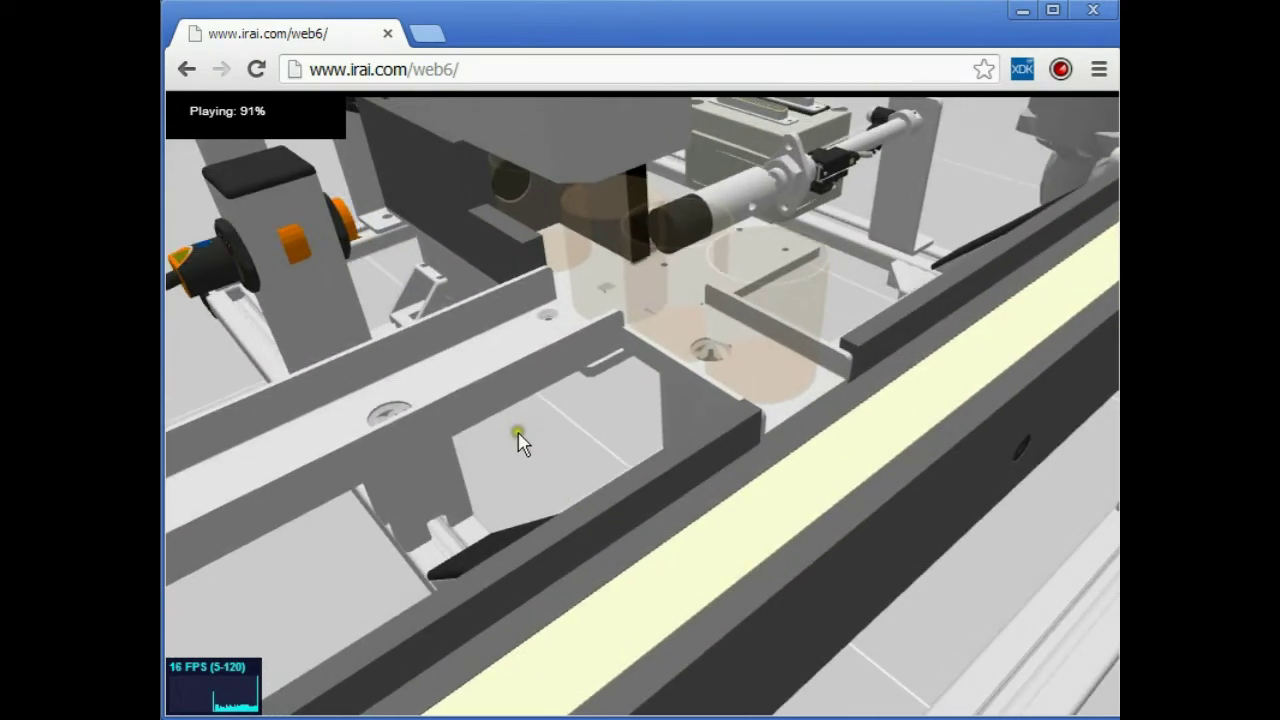
left_click_drag(522, 447, 528, 557)
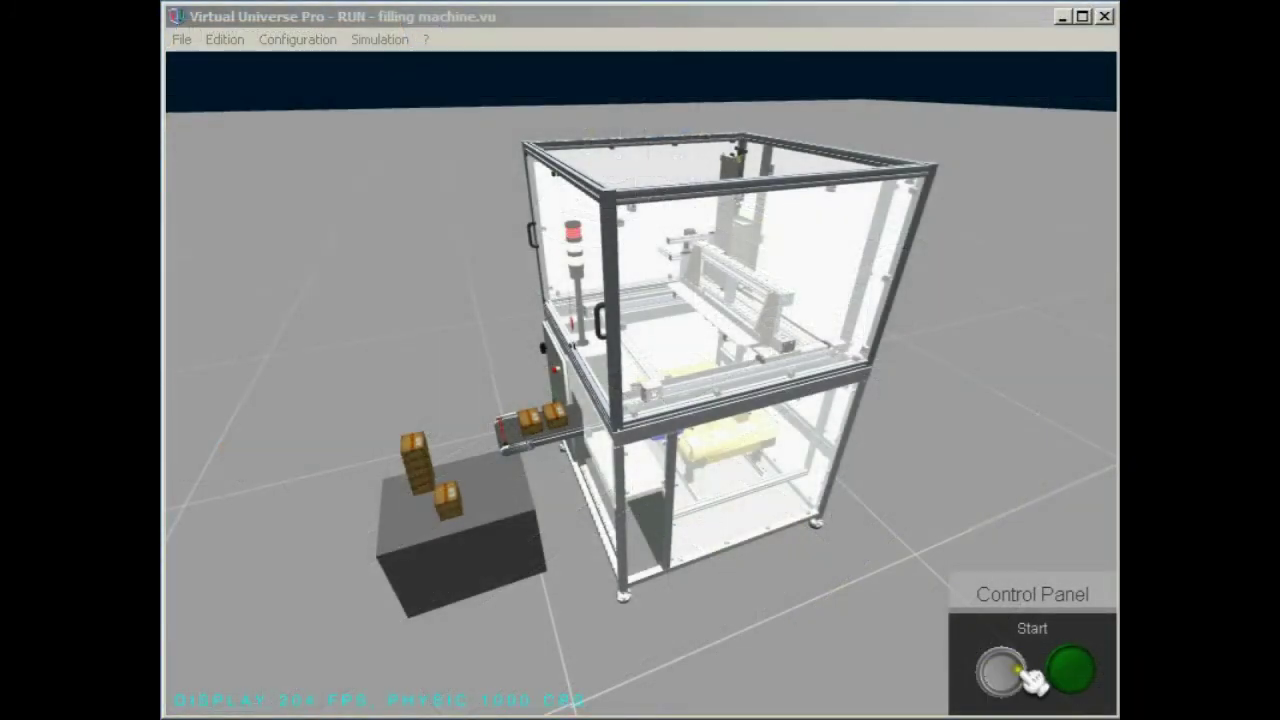
- Start the filling machine, orbit to its far side and swing the main glass door open
left_click(1025, 675)
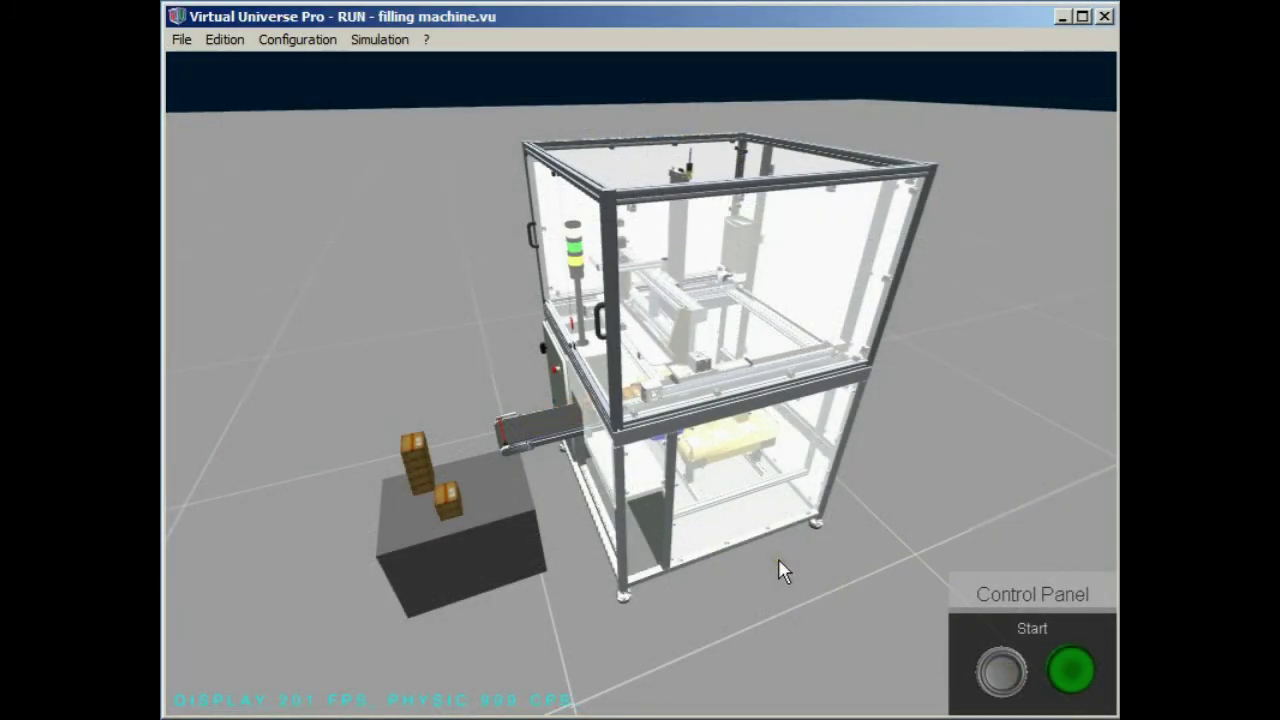
scroll(780, 566, "up", 4)
middle_click_drag(777, 571, 687, 577)
left_click(640, 425)
scroll(645, 540, "up", 5)
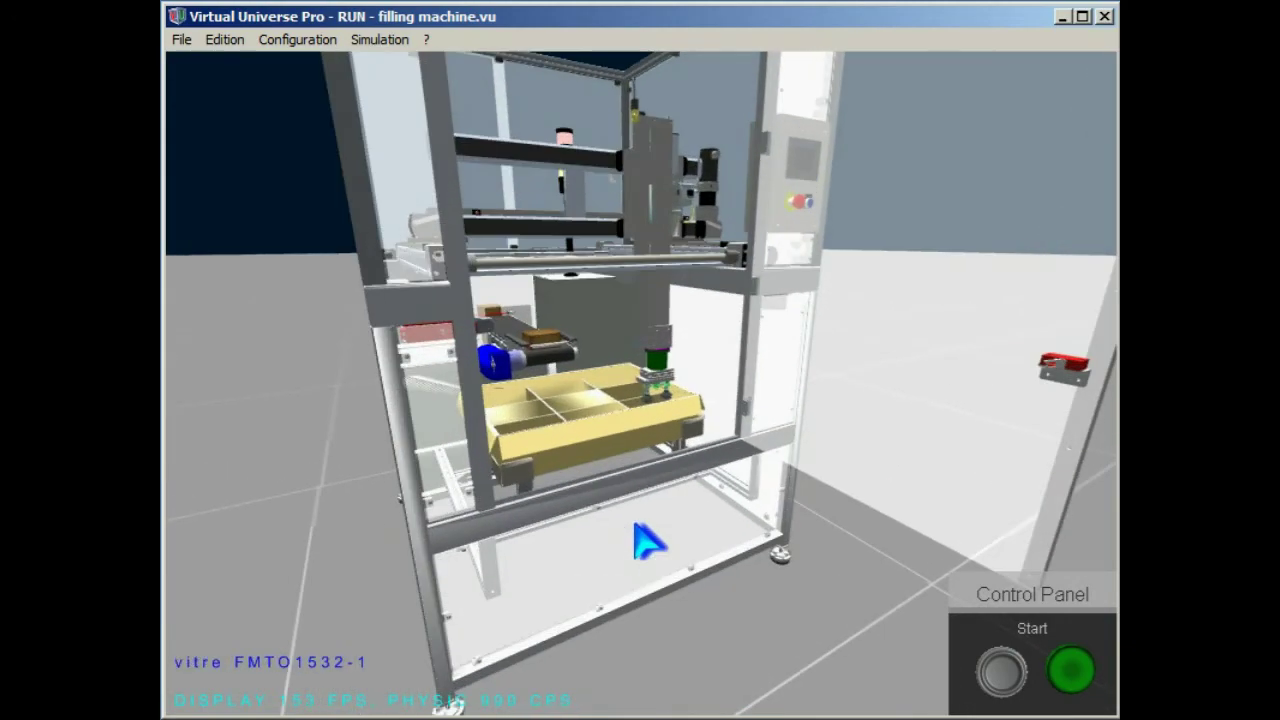